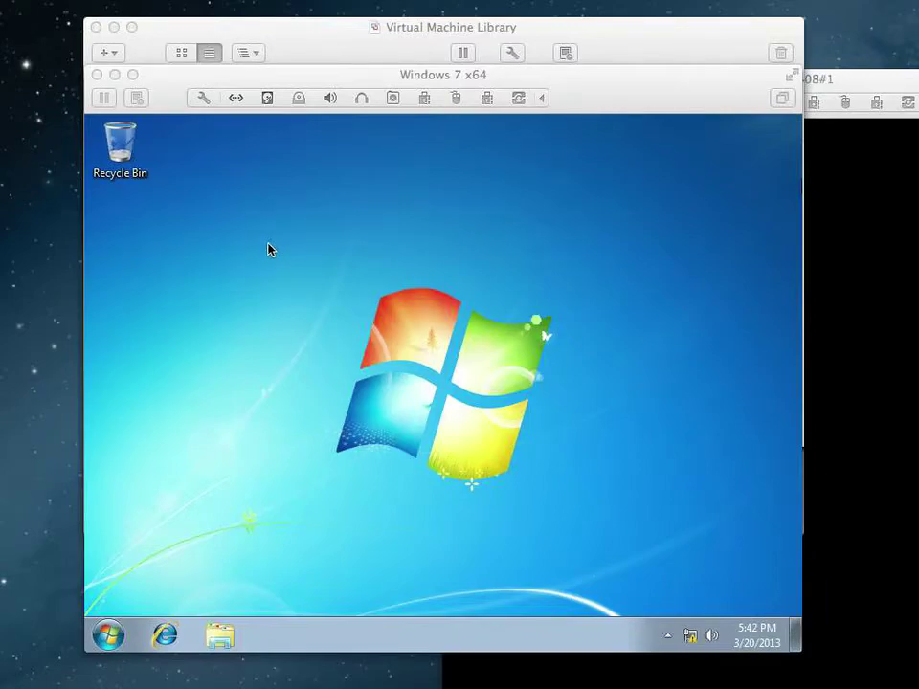
Step: Open Computer Properties in Windows 7 to show WORKSTATION01 in workgroup 123
{"action": "left_click_drag", "start_coordinate": [356, 78], "coordinate": [307, 57]}
{"action": "left_click", "coordinate": [191, 260]}
{"action": "left_click", "coordinate": [48, 612]}
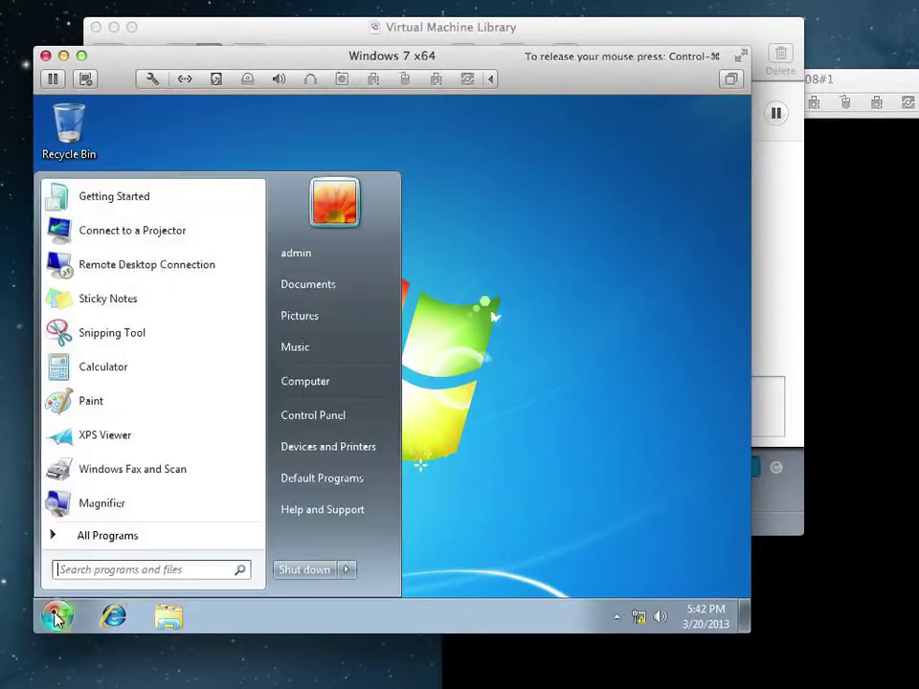
{"action": "right_click", "coordinate": [324, 381]}
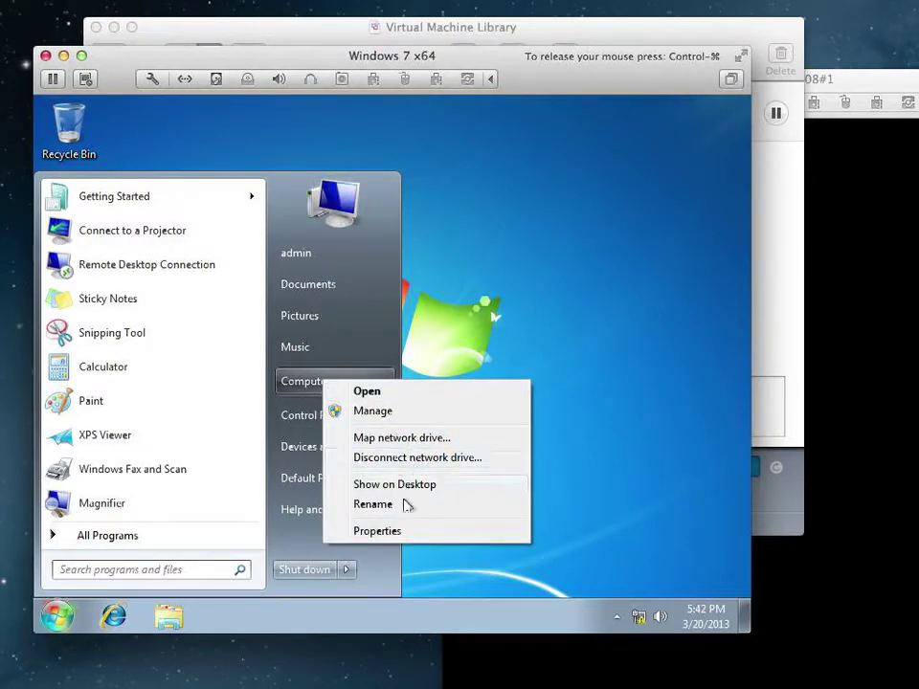
{"action": "left_click", "coordinate": [394, 533]}
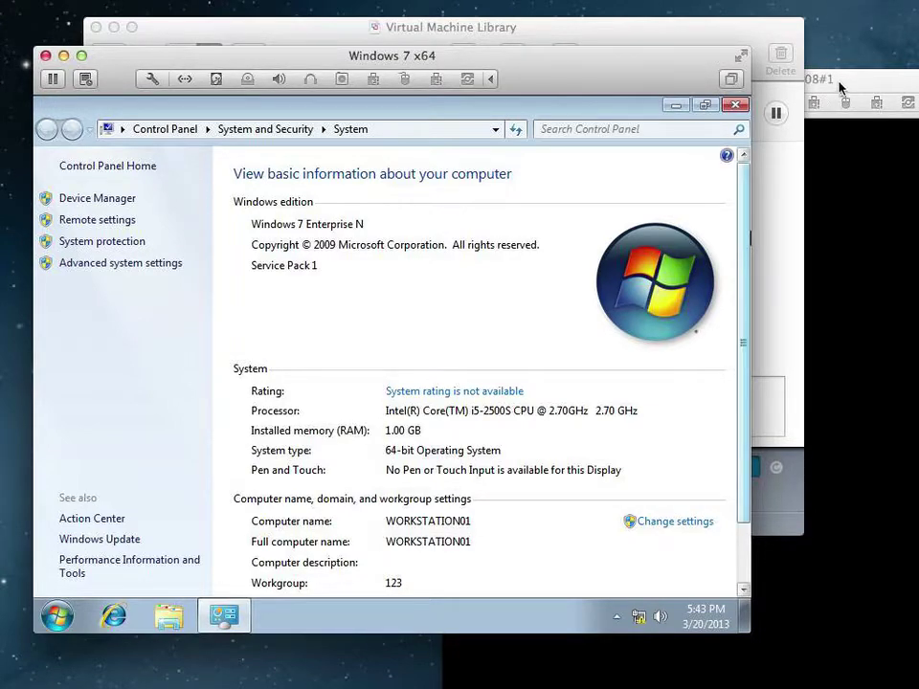
{"action": "left_click", "coordinate": [787, 122]}
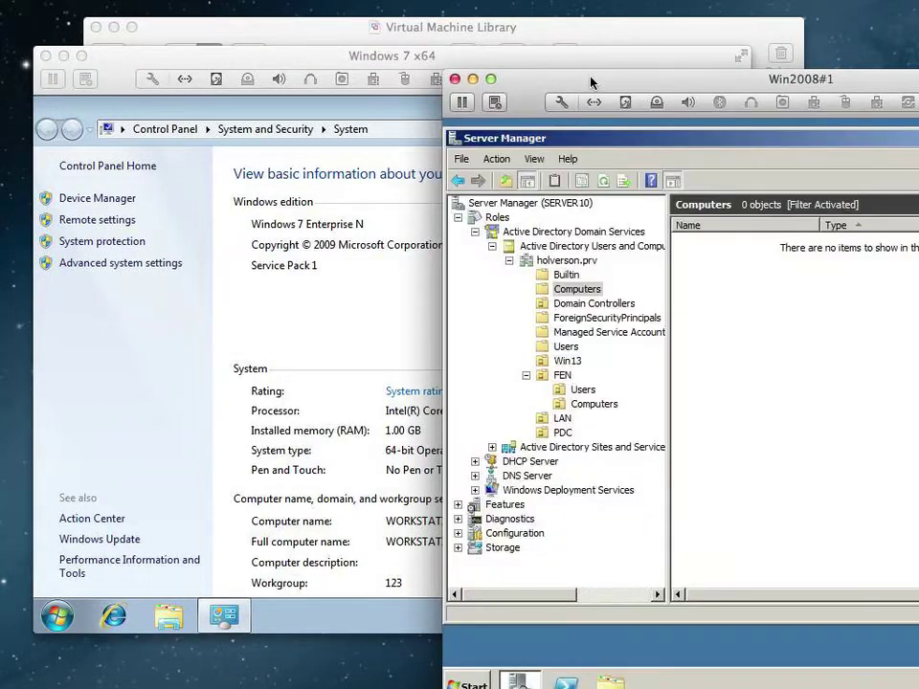
{"action": "left_click_drag", "start_coordinate": [593, 82], "coordinate": [576, 73]}
{"action": "left_click", "coordinate": [574, 282]}
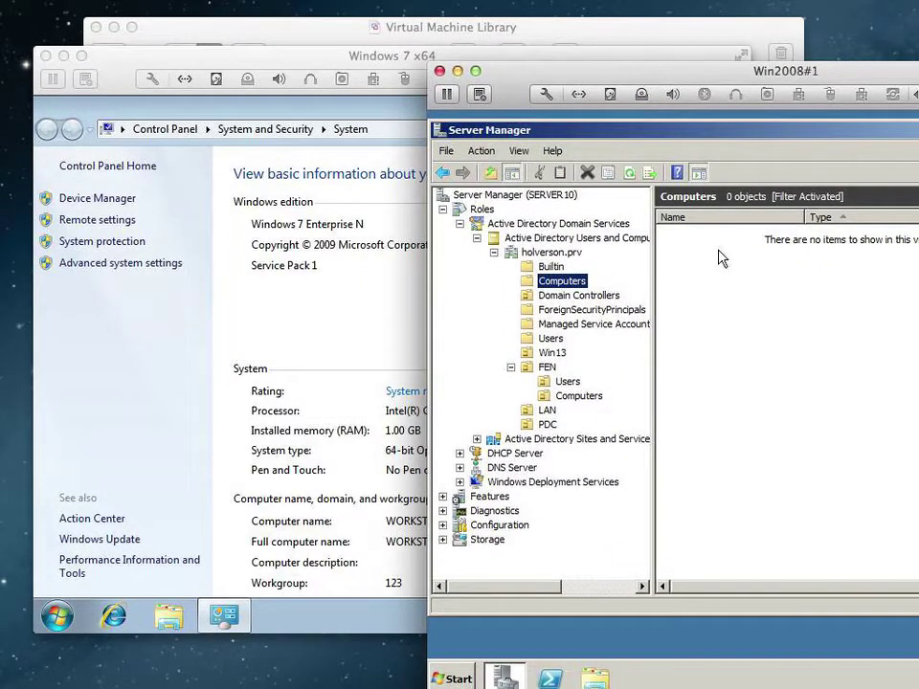
{"action": "left_click", "coordinate": [580, 397]}
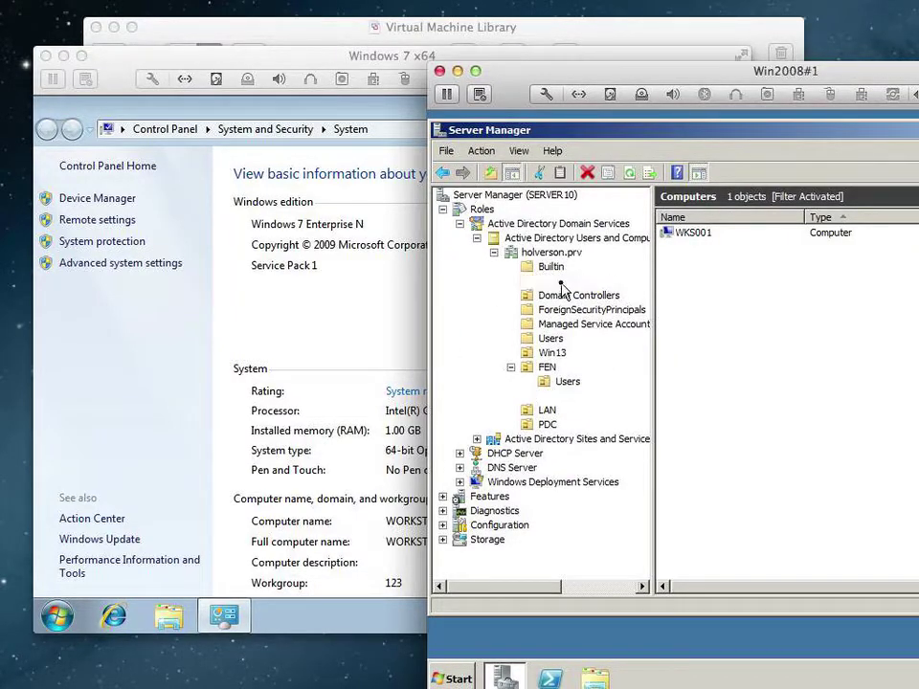
{"action": "left_click", "coordinate": [560, 283]}
{"action": "left_click", "coordinate": [390, 364]}
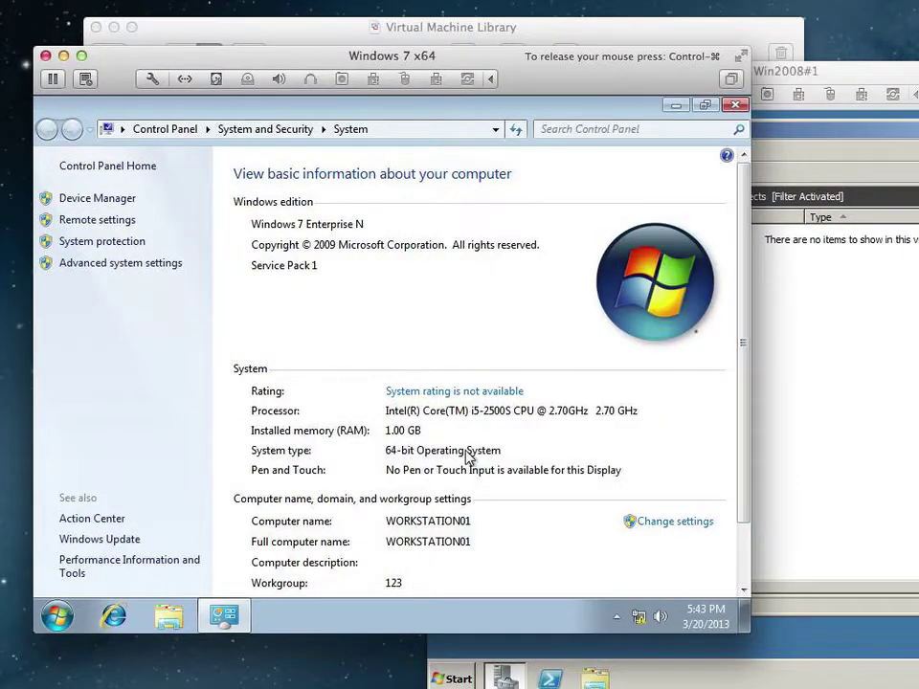
Step: Open System Properties' Computer Name settings for WORKSTATION01 via Change settings
{"action": "left_click", "coordinate": [681, 527]}
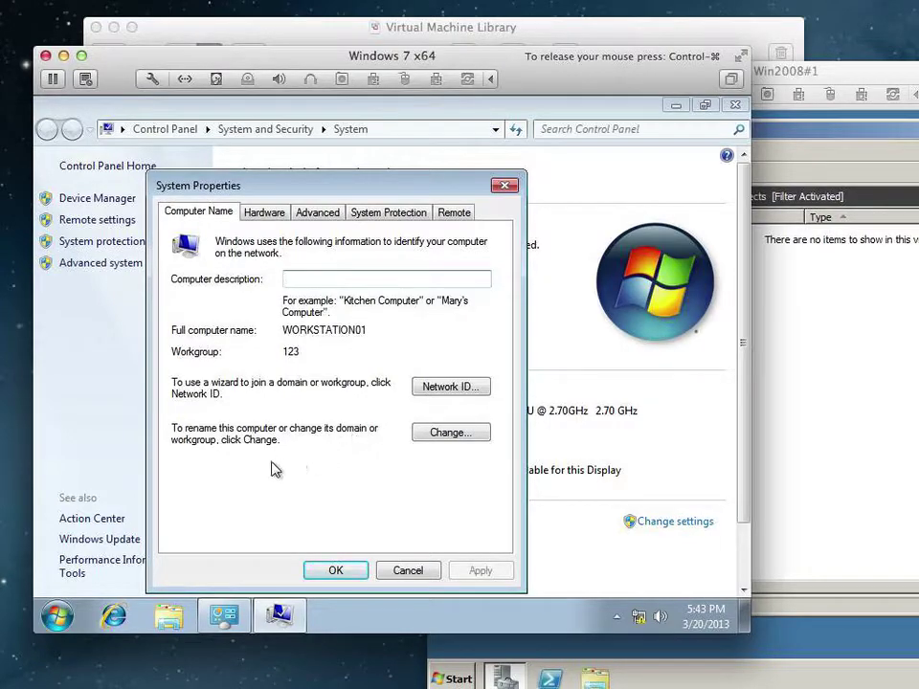
{"action": "left_click", "coordinate": [57, 616]}
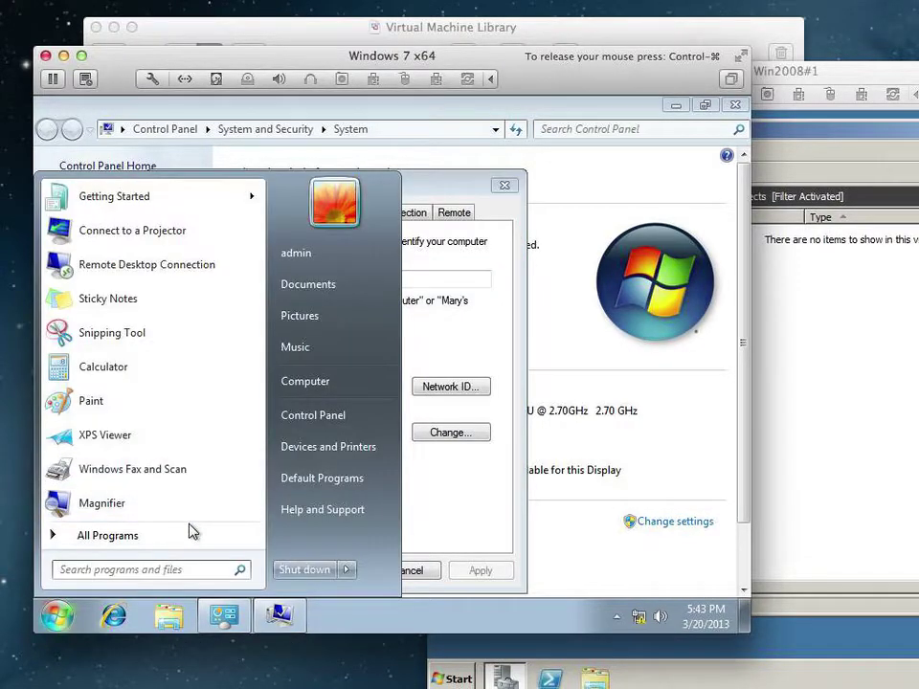
Step: Launch Command Prompt, ping holverson.prv, and run ipconfig /all
{"action": "type", "text": "cmd"}
{"action": "key", "text": "Return"}
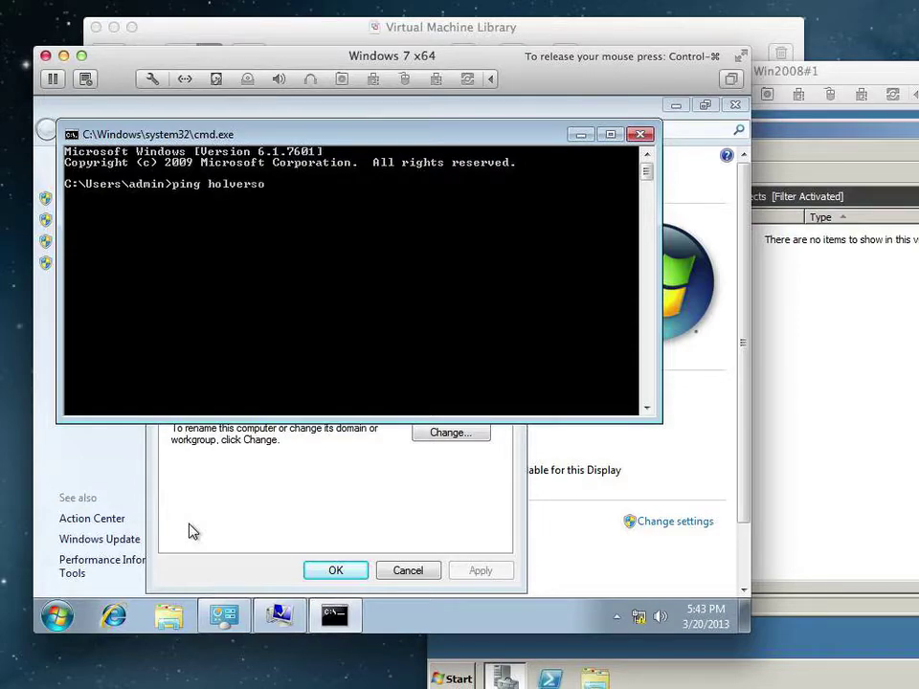
{"action": "key", "text": "Return"}
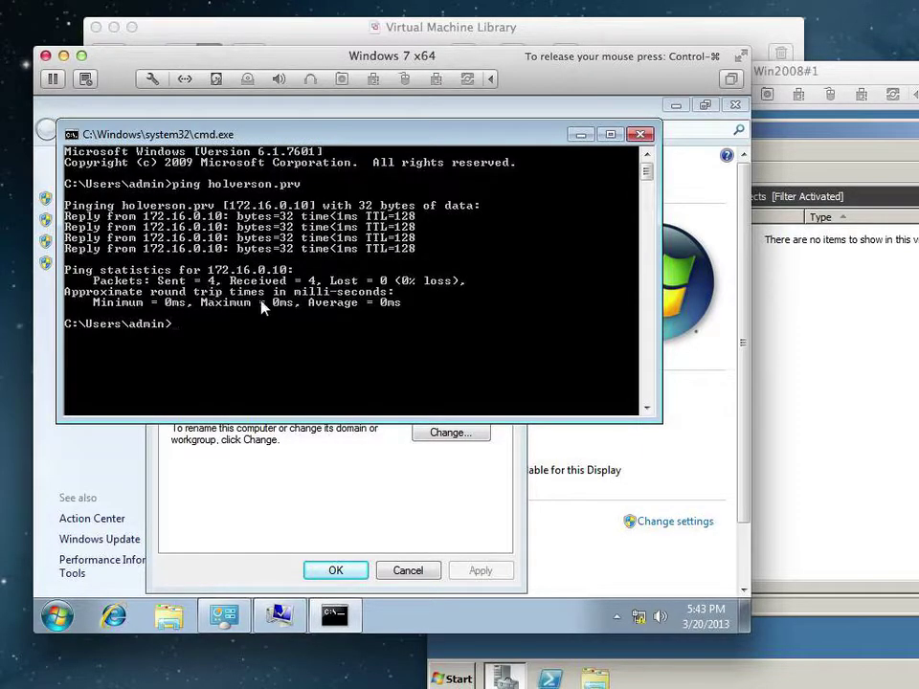
{"action": "type", "text": "ipconfig /all"}
{"action": "key", "text": "Return"}
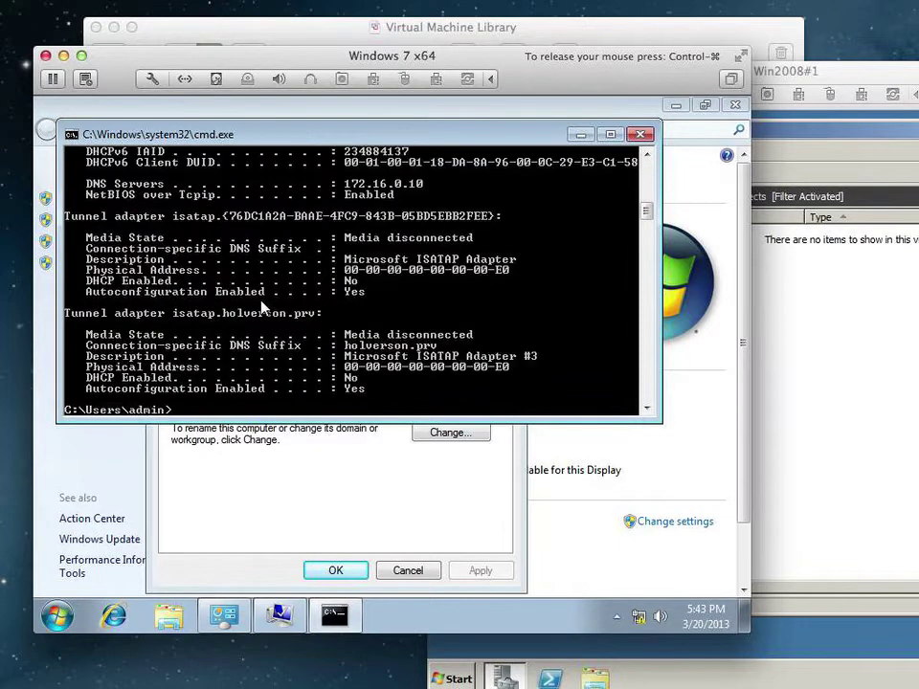
Step: Mark the DNS Servers and DHCP Server lines showing 172.16.0.10, then close the console
{"action": "scroll", "coordinate": [382, 275], "scroll_direction": "up", "scroll_amount": 1}
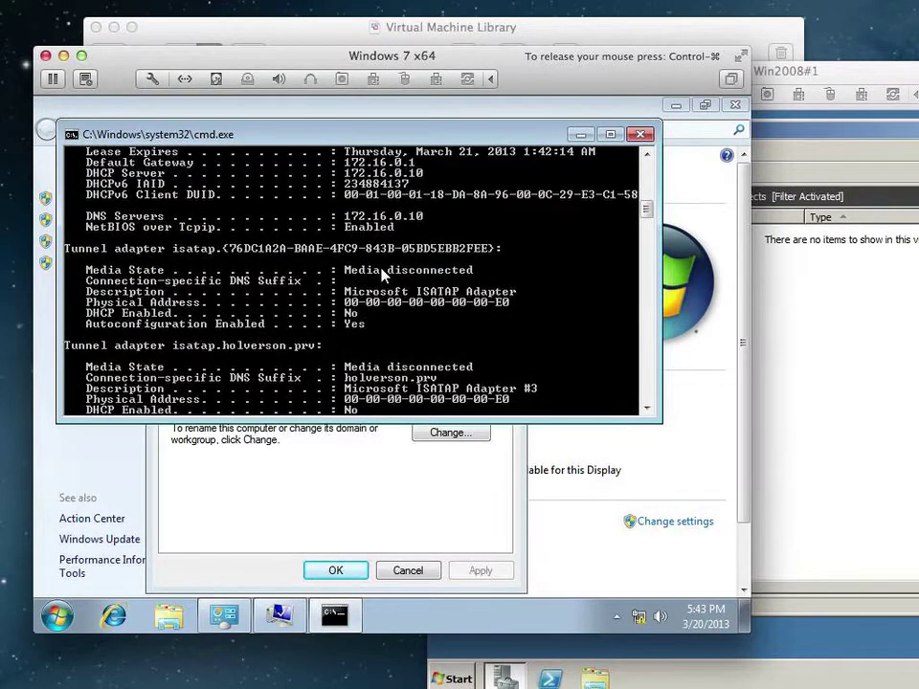
{"action": "right_click", "coordinate": [466, 230]}
{"action": "left_click", "coordinate": [490, 236]}
{"action": "left_click_drag", "start_coordinate": [430, 216], "coordinate": [65, 220]}
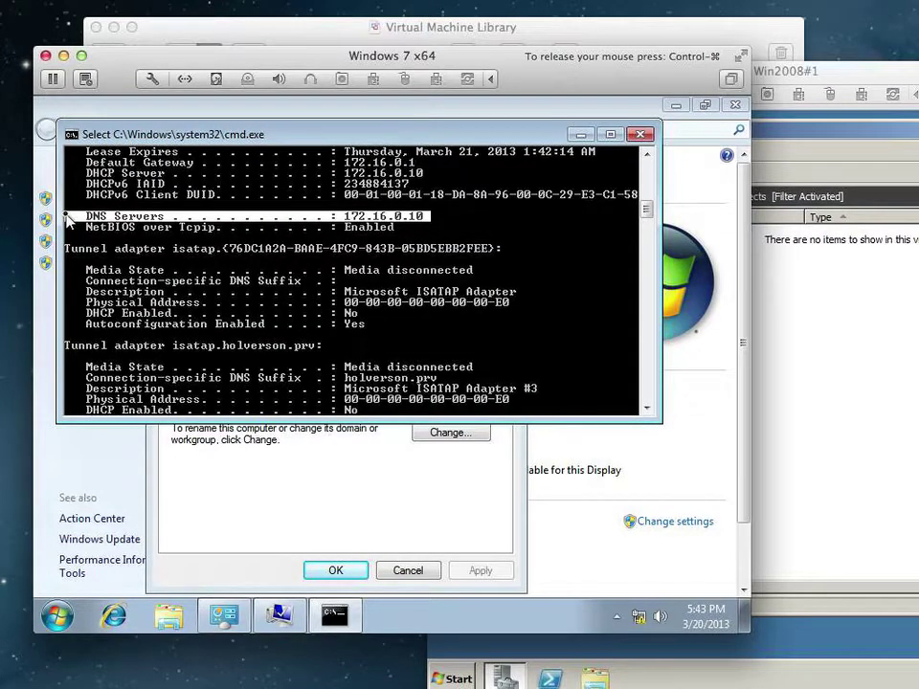
{"action": "left_click_drag", "start_coordinate": [845, 73], "coordinate": [872, 73]}
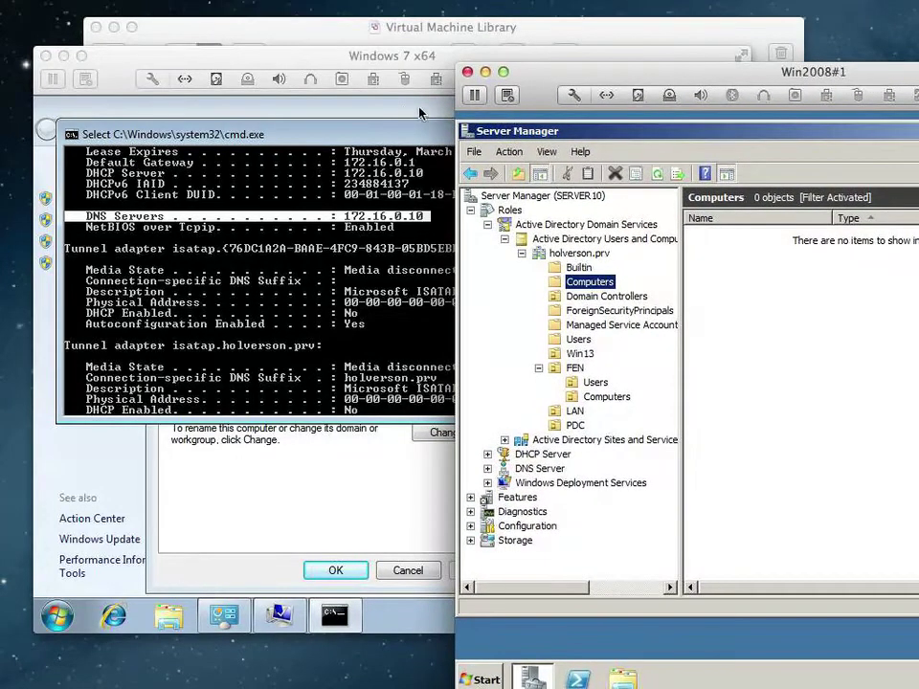
{"action": "left_click", "coordinate": [389, 375]}
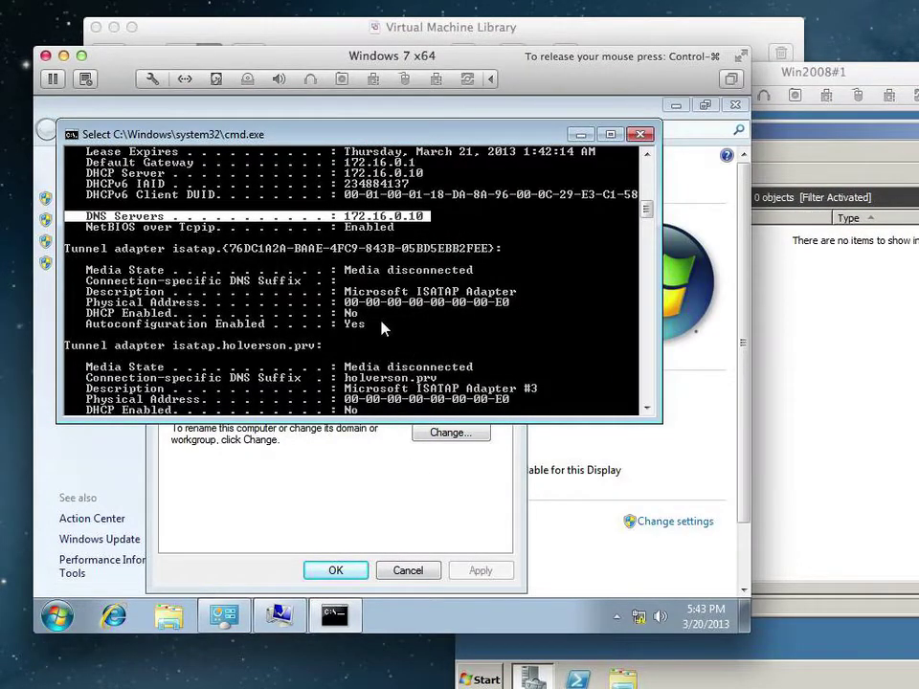
{"action": "scroll", "coordinate": [381, 328], "scroll_direction": "up", "scroll_amount": 1}
{"action": "left_click_drag", "start_coordinate": [86, 201], "coordinate": [443, 206]}
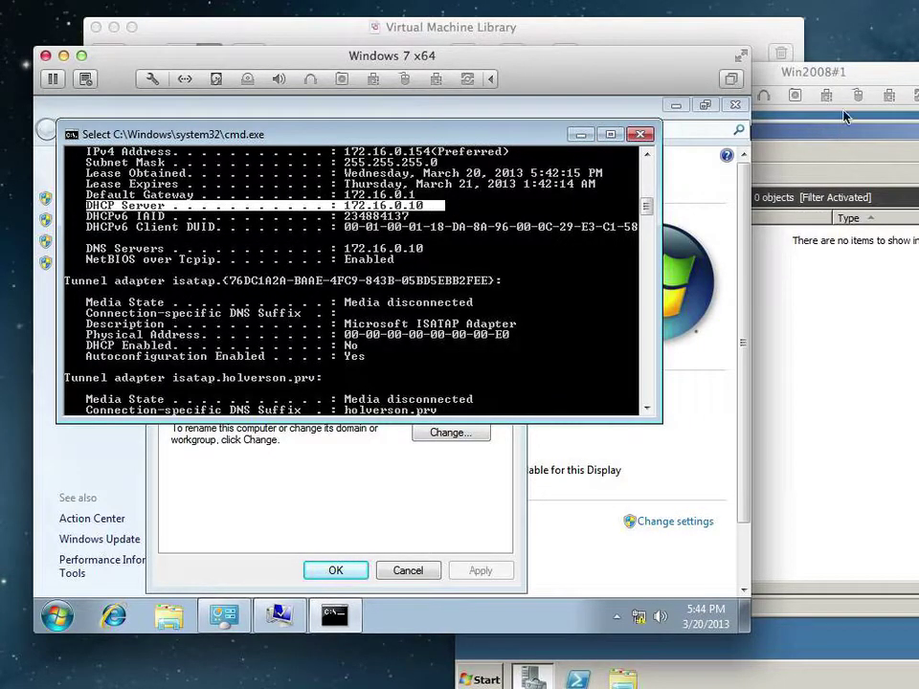
{"action": "left_click", "coordinate": [419, 249]}
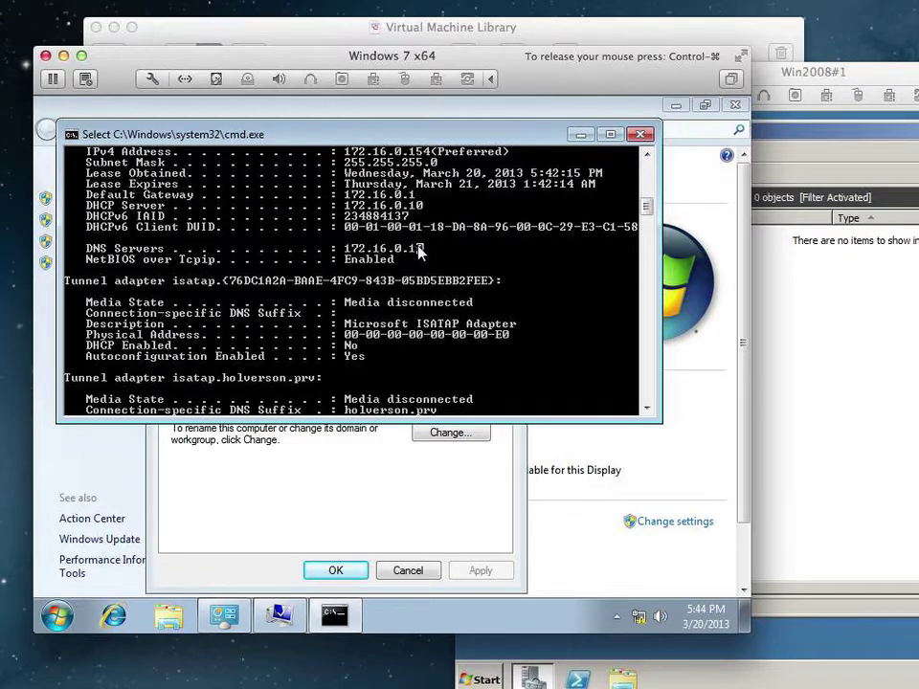
{"action": "key", "text": "Escape"}
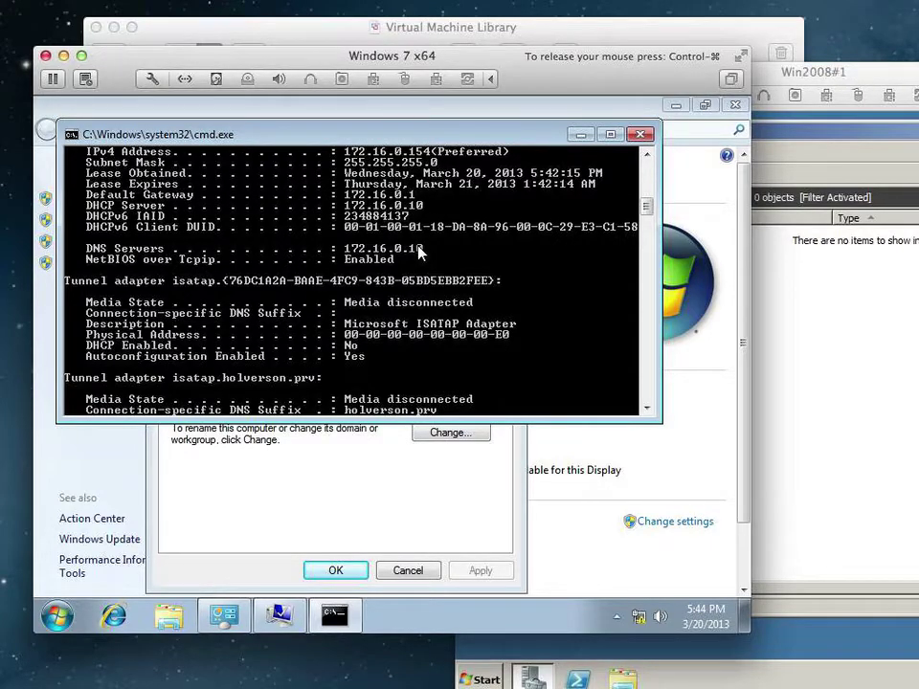
{"action": "key", "text": "Return"}
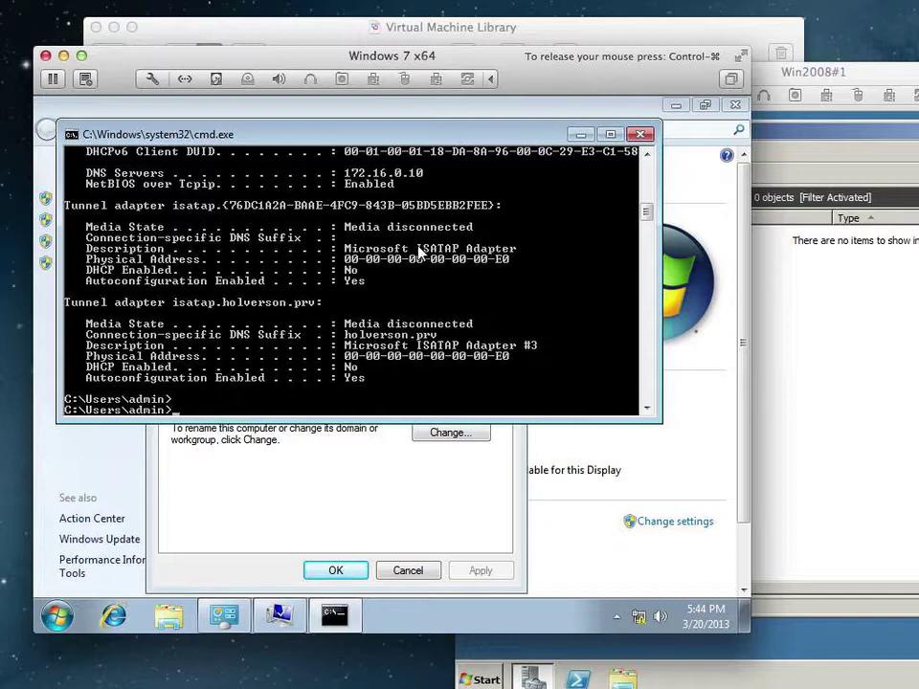
{"action": "left_click", "coordinate": [641, 134]}
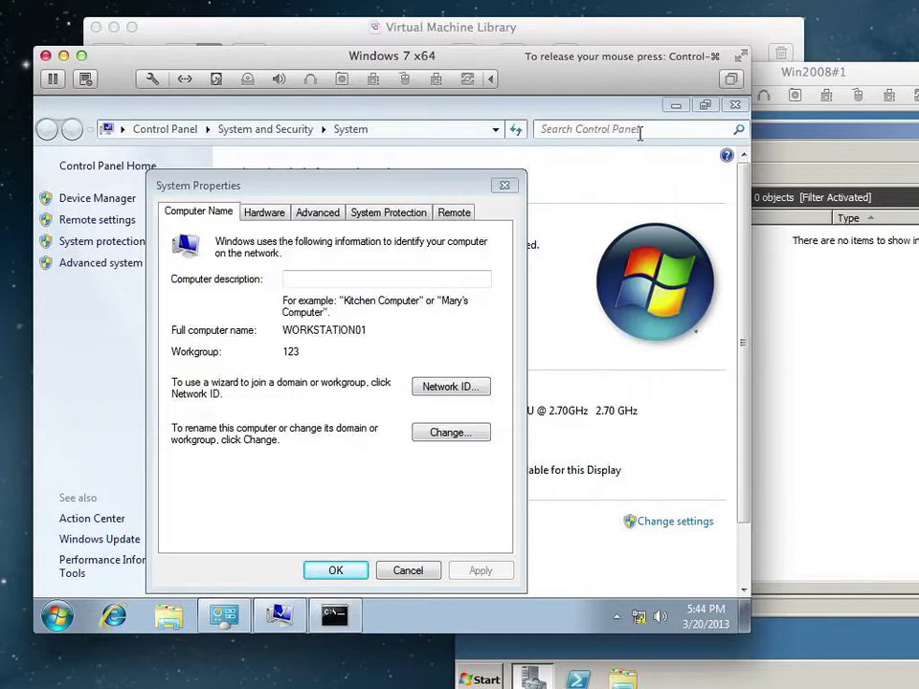
Step: Change membership from workgroup to the holverson.prv domain and submit it
{"action": "left_click", "coordinate": [435, 436]}
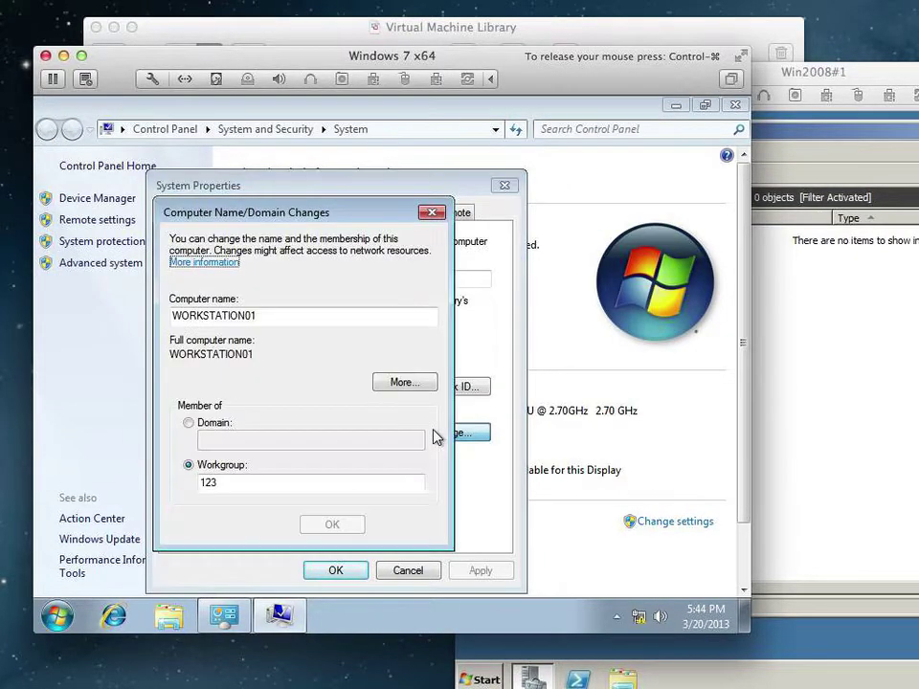
{"action": "left_click", "coordinate": [212, 426]}
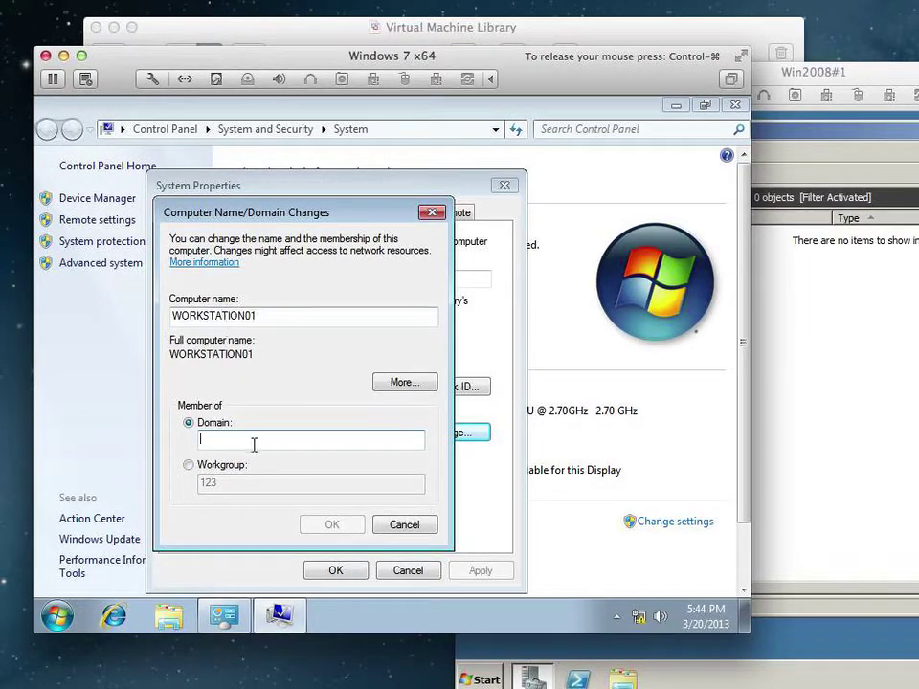
{"action": "type", "text": "holverson"}
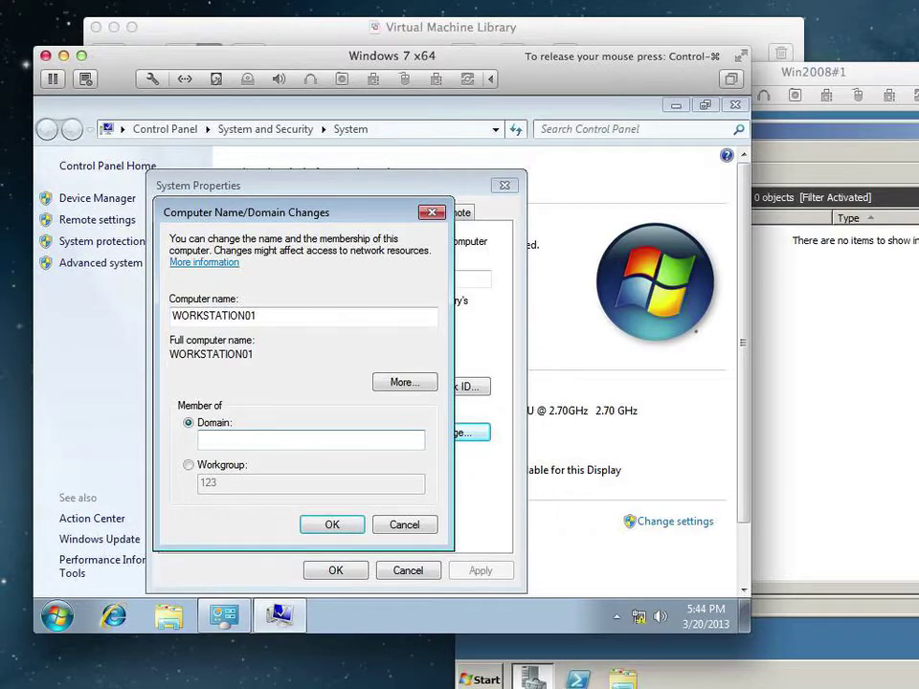
{"action": "type", "text": ".prv"}
{"action": "left_click", "coordinate": [332, 526]}
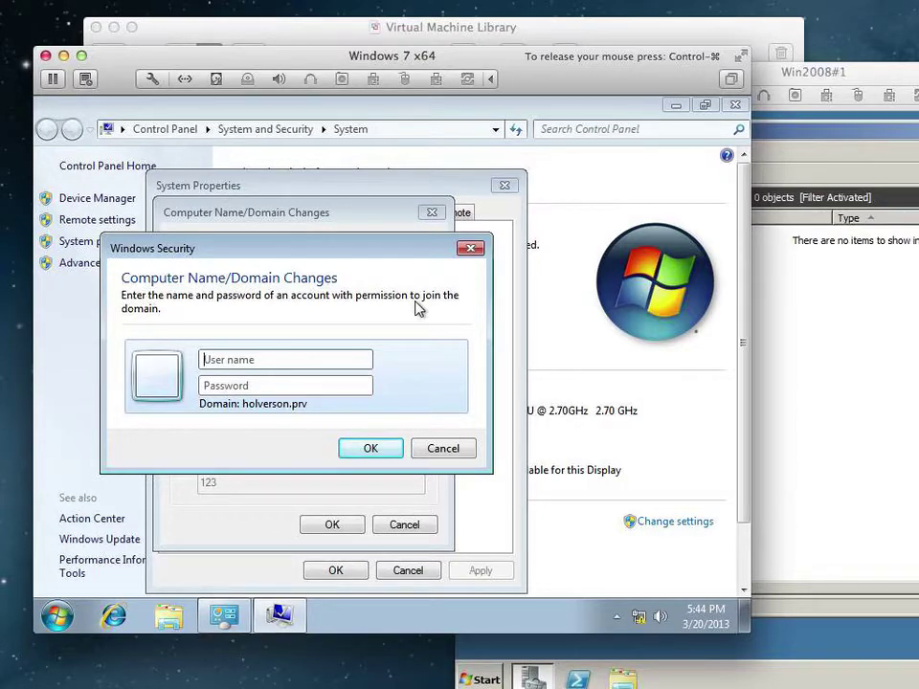
Step: Enter the administrator user name, fixing its typo, and the account password, then submit
{"action": "type", "text": "administratoer"}
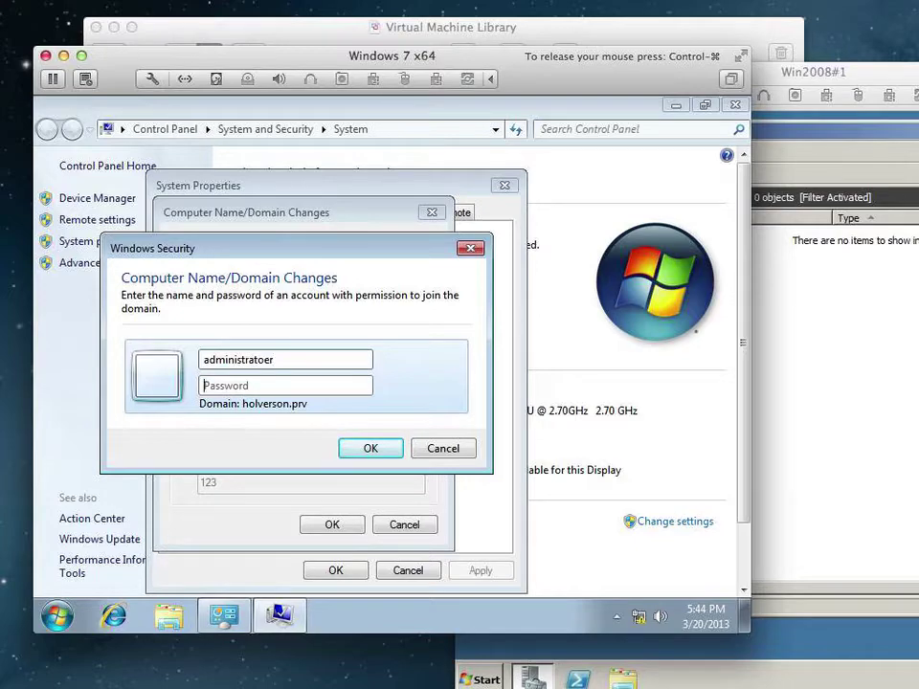
{"action": "key", "text": "shift+Tab"}
{"action": "key", "text": "End"}
{"action": "key", "text": "BackSpace"}
{"action": "type", "text": "r"}
{"action": "key", "text": "Tab"}
{"action": "type", "text": "•••••••••••"}
{"action": "key", "text": "Return"}
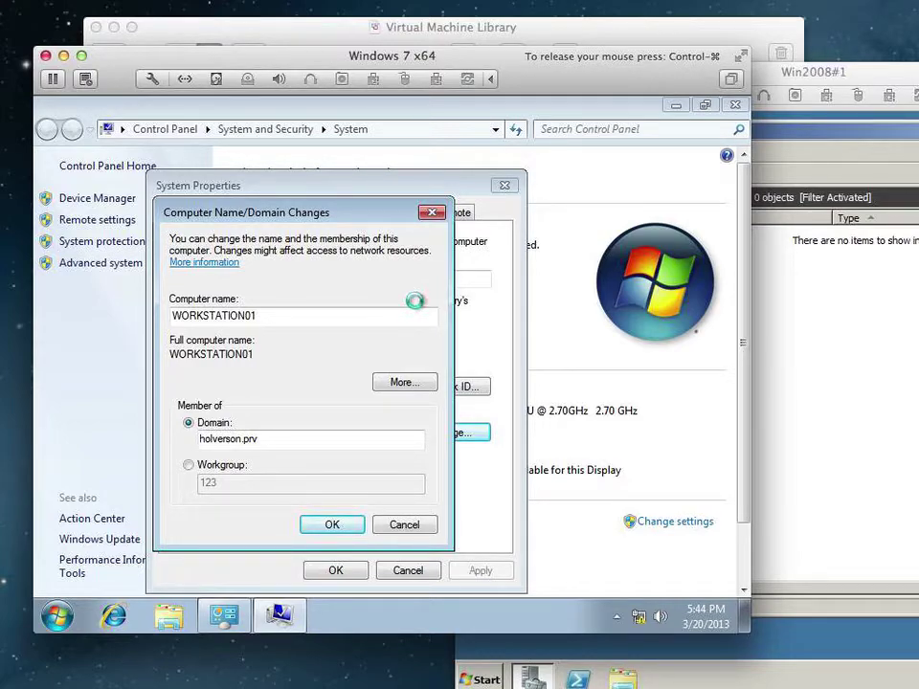
Step: Dismiss the domain logon failure error in Windows 7
{"action": "left_click", "coordinate": [794, 74]}
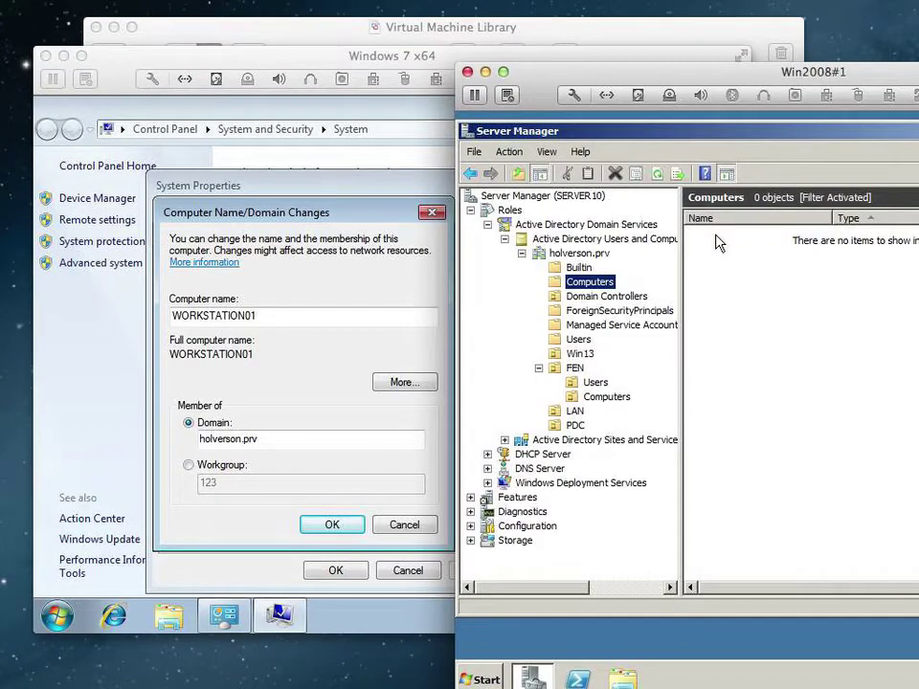
{"action": "left_click", "coordinate": [435, 348]}
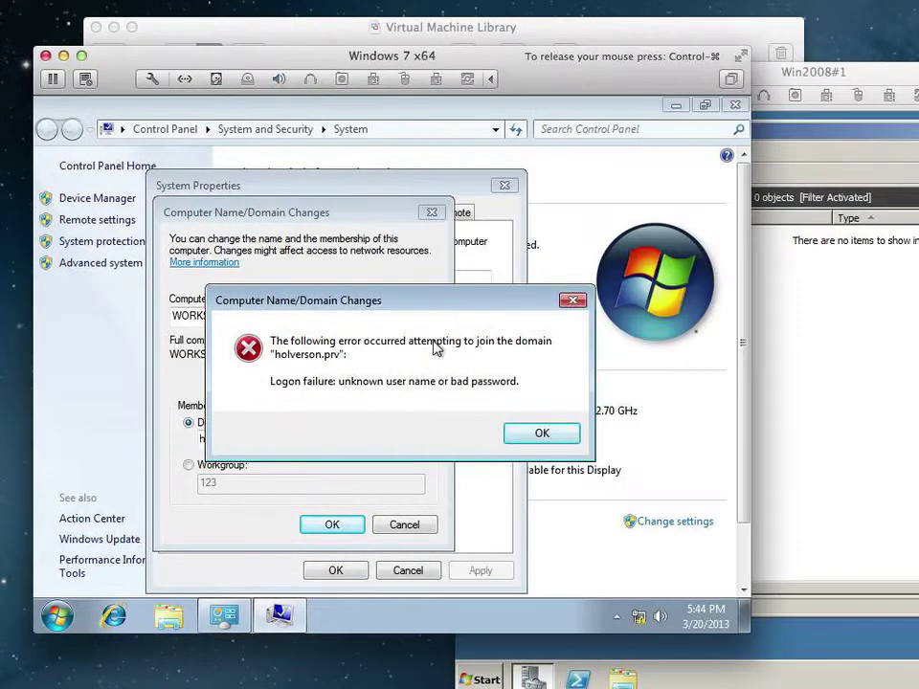
{"action": "left_click", "coordinate": [537, 432]}
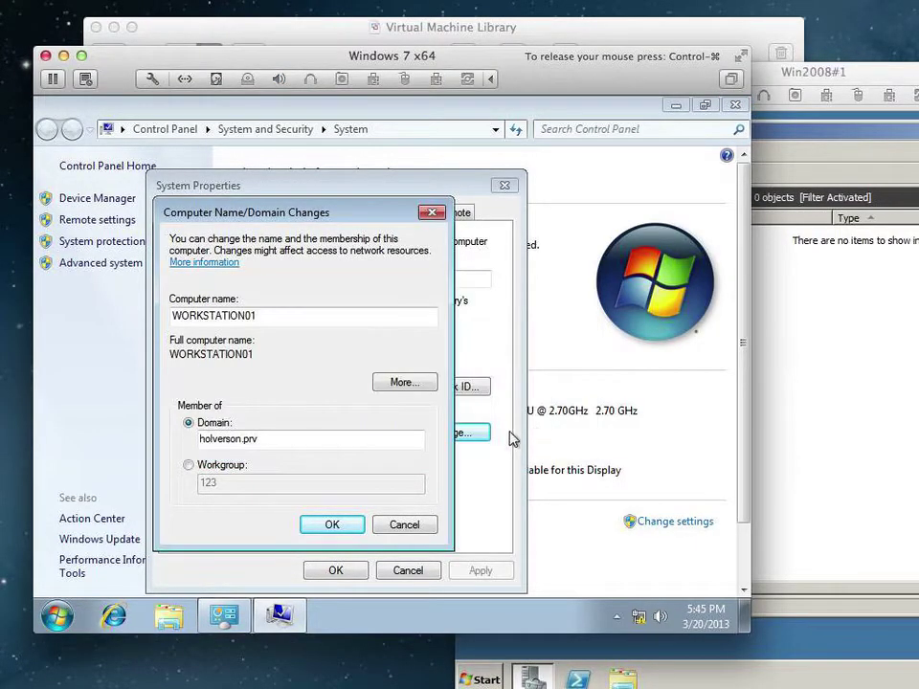
Step: Retry the holverson.prv join as administrator with the account password
{"action": "left_click", "coordinate": [352, 528]}
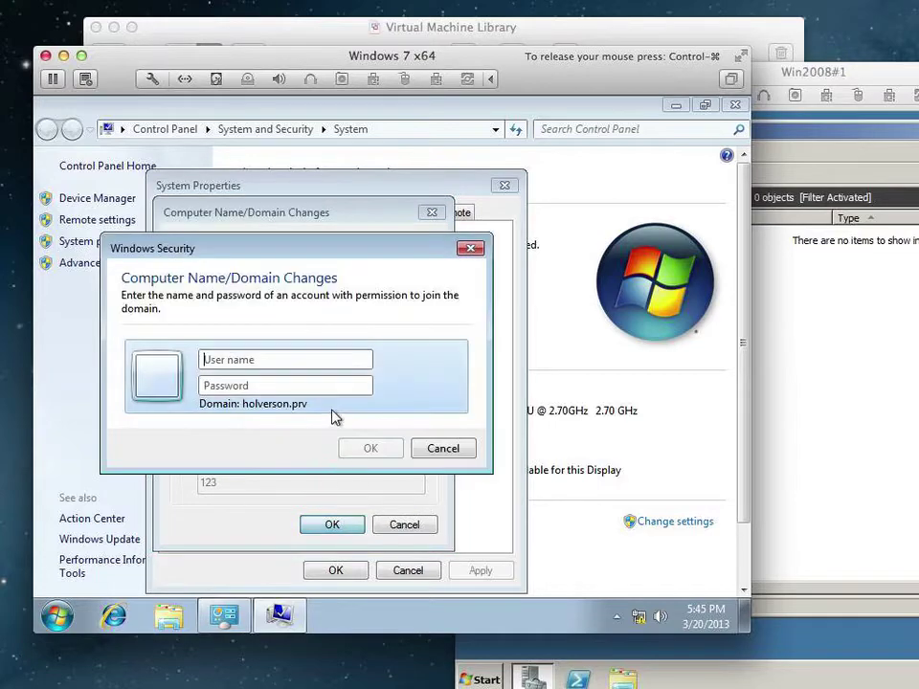
{"action": "left_click", "coordinate": [315, 361]}
{"action": "type", "text": "administrator"}
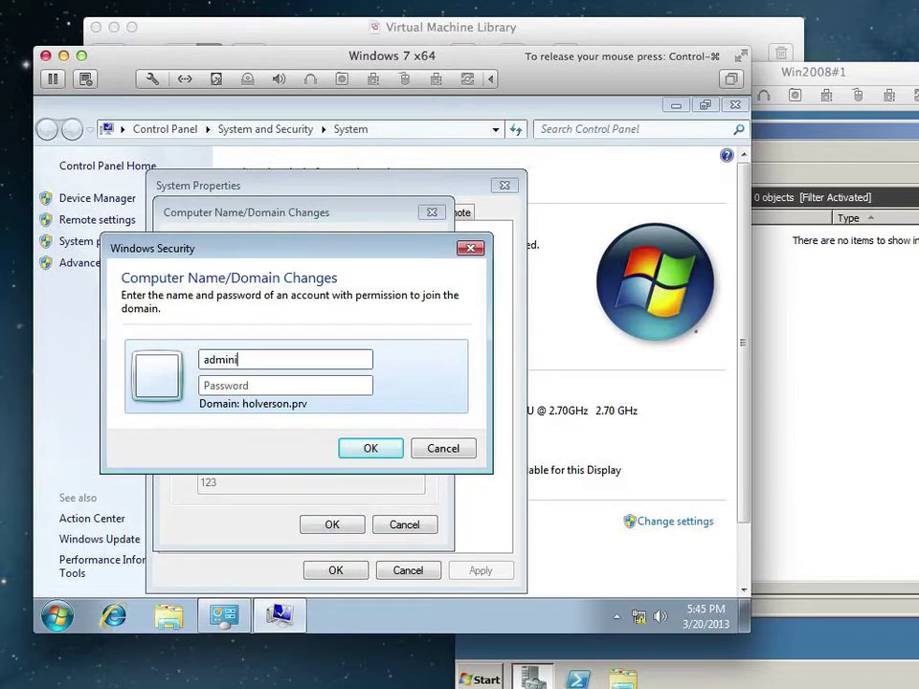
{"action": "key", "text": "Tab"}
{"action": "type", "text": "*******"}
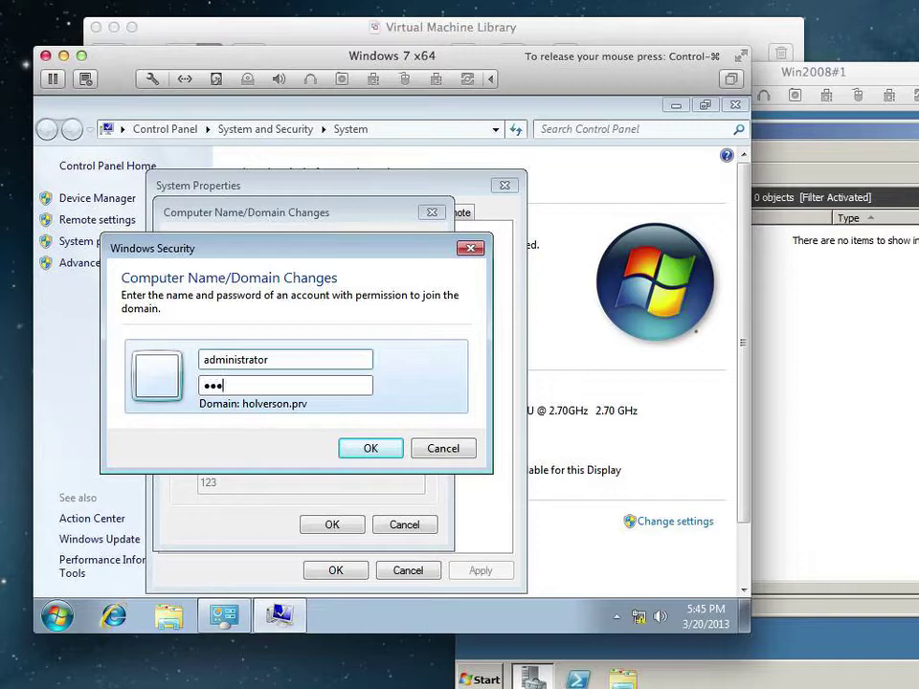
{"action": "key", "text": "Return"}
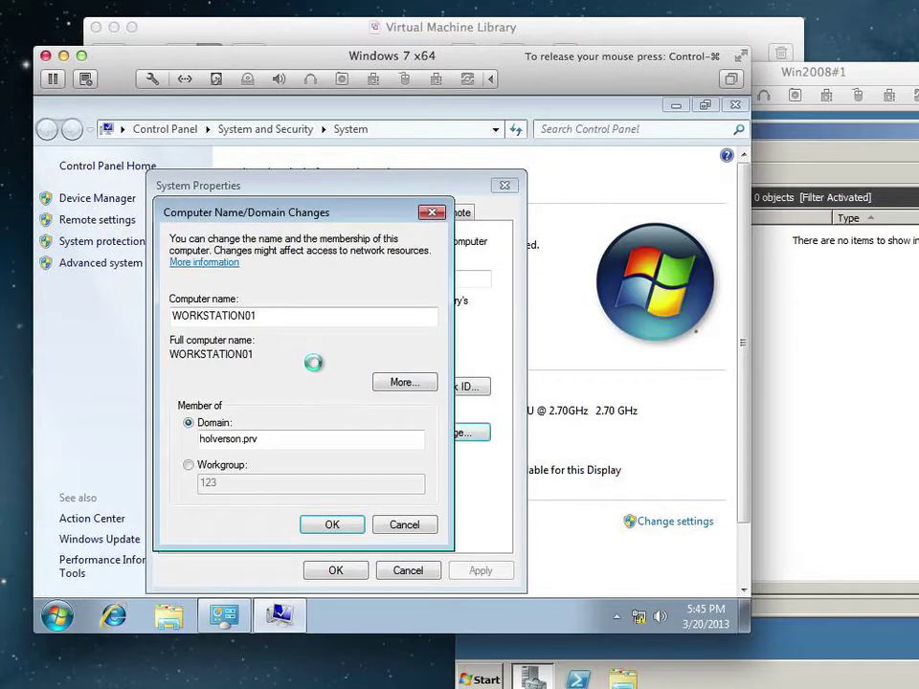
{"action": "key", "text": "ctrl+super"}
{"action": "left_click", "coordinate": [855, 75]}
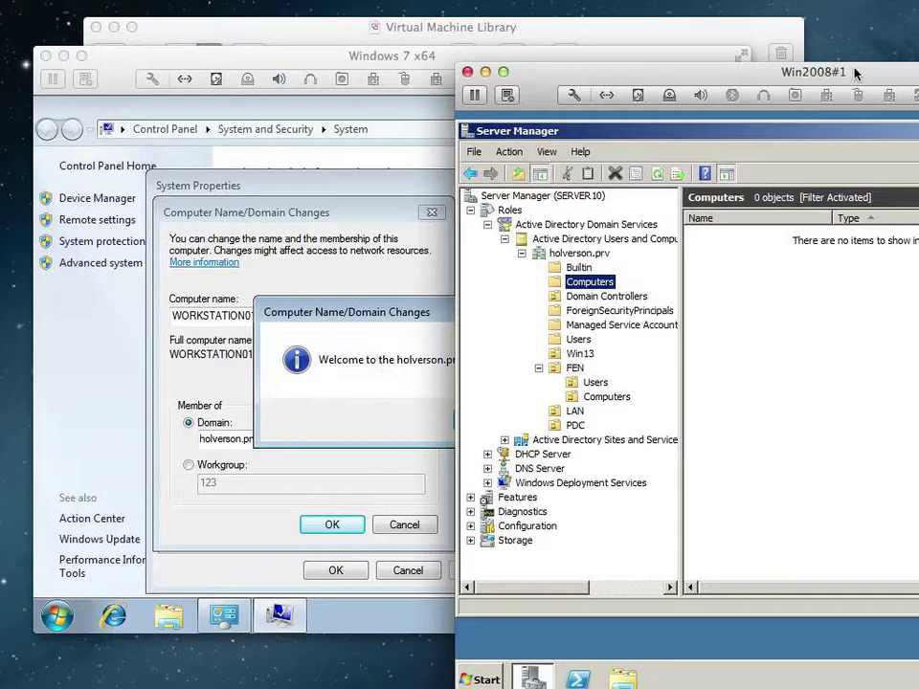
Step: Refresh Server Manager's Computers list, acknowledge the welcome and restart notices, and restart Windows 7
{"action": "left_click", "coordinate": [657, 174]}
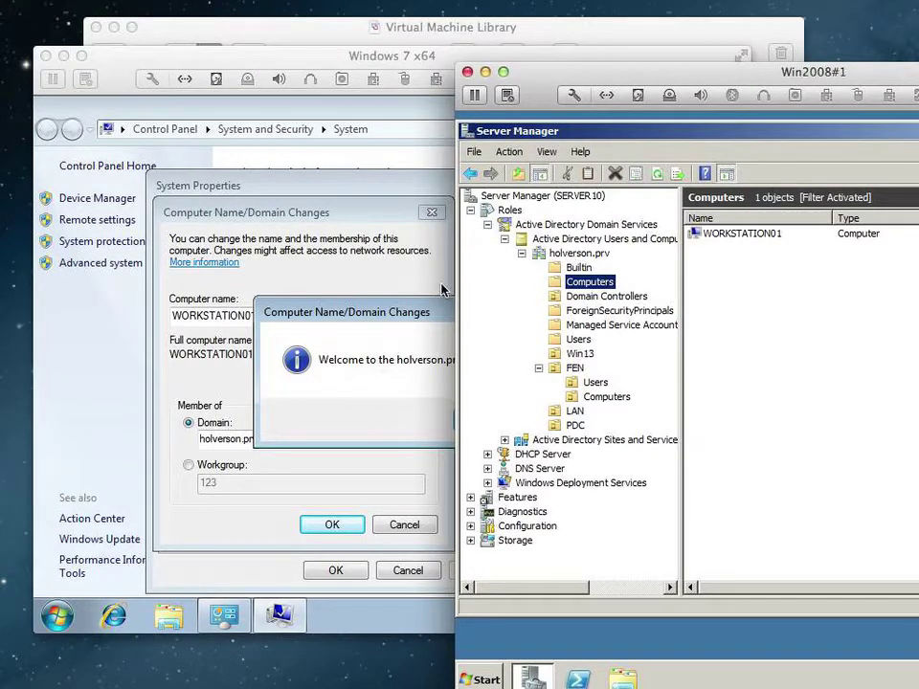
{"action": "left_click", "coordinate": [435, 317]}
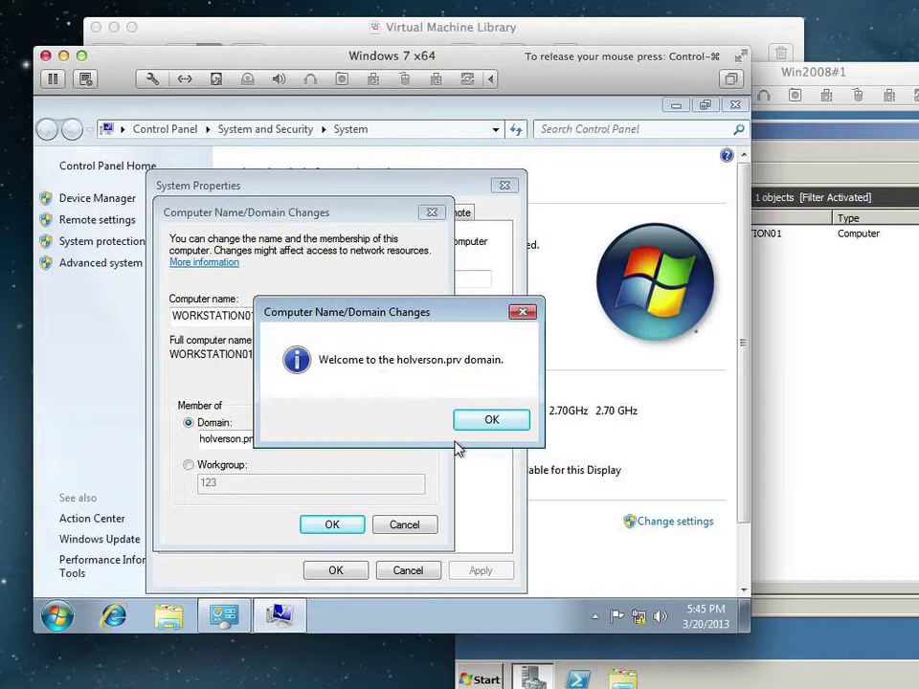
{"action": "left_click", "coordinate": [478, 421]}
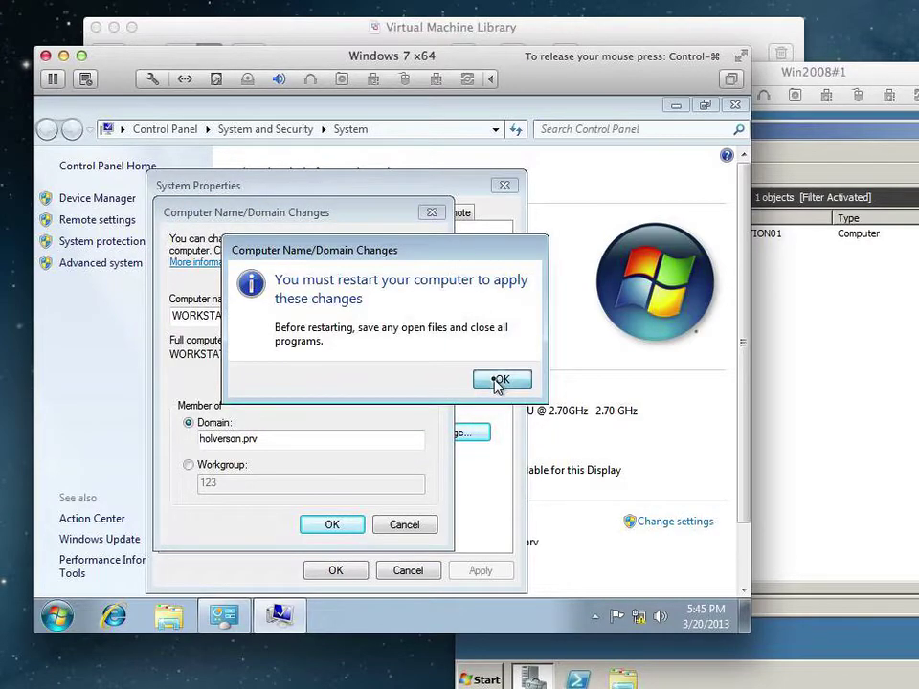
{"action": "left_click", "coordinate": [501, 379]}
{"action": "left_click", "coordinate": [335, 571]}
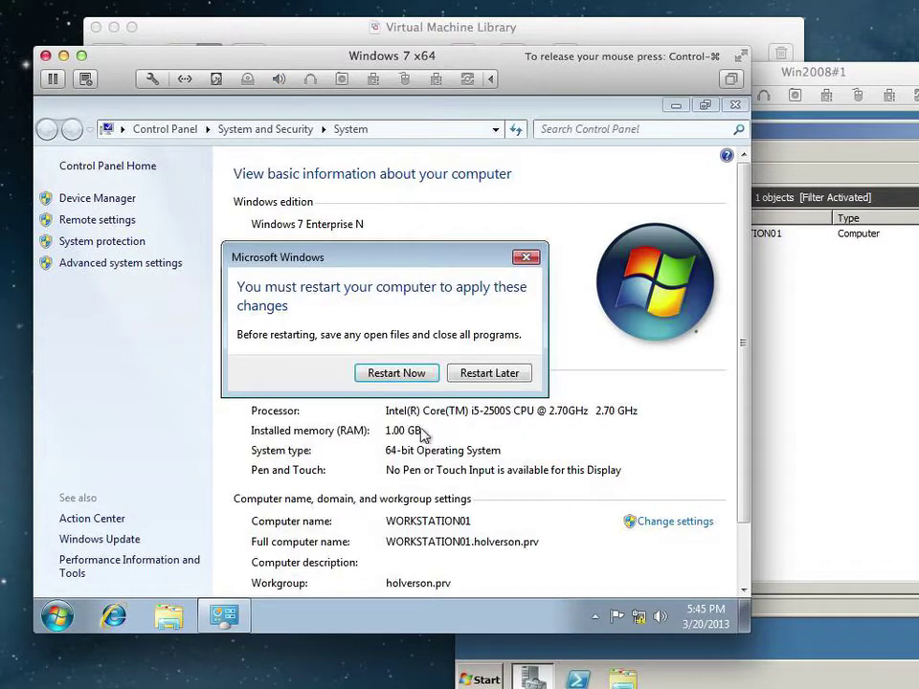
{"action": "left_click", "coordinate": [363, 375]}
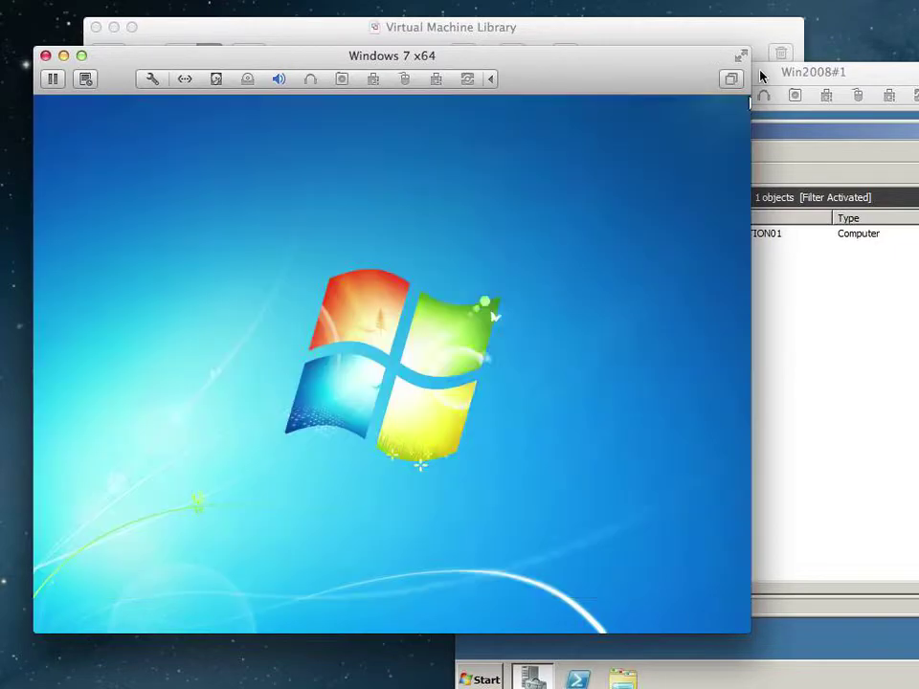
Step: Drag WORKSTATION01 into FEN > Computers, confirm the move, and view that container
{"action": "left_click", "coordinate": [758, 73]}
{"action": "left_click", "coordinate": [709, 233]}
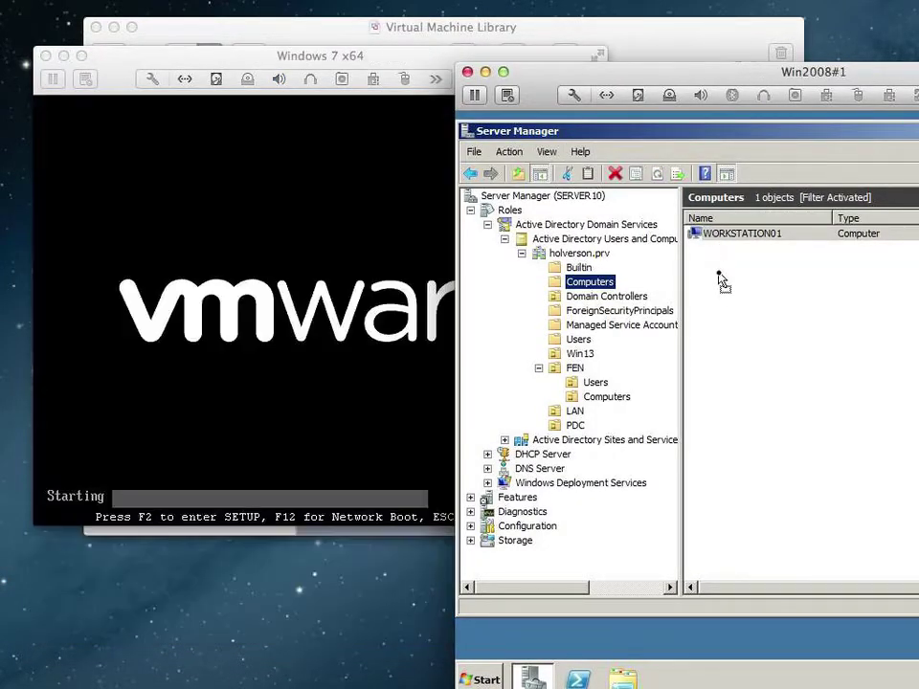
{"action": "left_click_drag", "start_coordinate": [730, 233], "coordinate": [617, 404]}
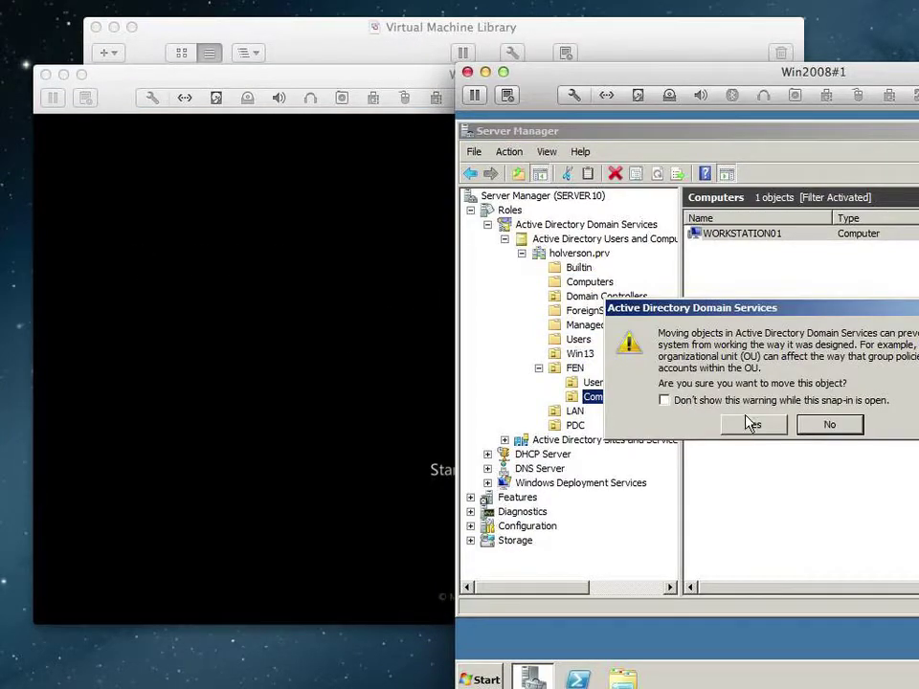
{"action": "left_click", "coordinate": [746, 423]}
{"action": "left_click", "coordinate": [613, 401]}
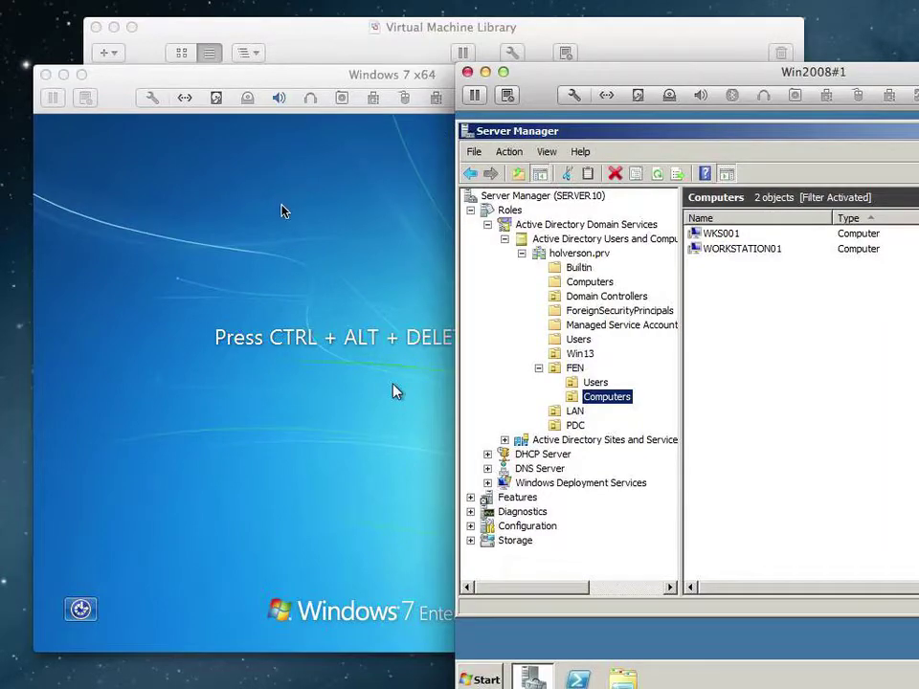
Step: Sign in as Other User with the domain user's name and password, then dismiss the incorrect-password error
{"action": "left_click", "coordinate": [395, 391]}
{"action": "key", "text": "ctrl+alt+Delete"}
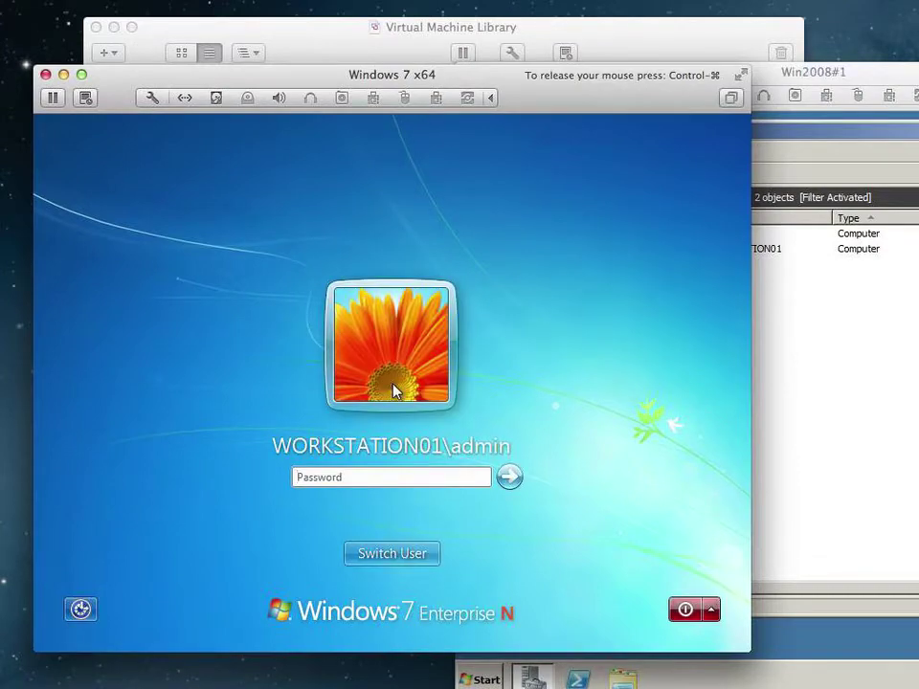
{"action": "left_click", "coordinate": [404, 557]}
{"action": "left_click", "coordinate": [483, 431]}
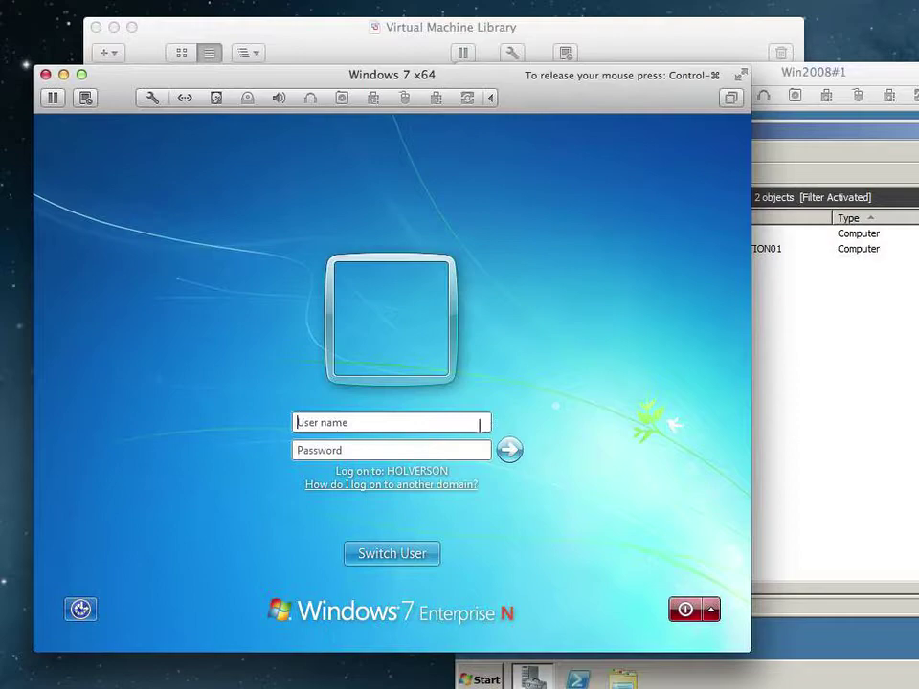
{"action": "left_click", "coordinate": [419, 421]}
{"action": "key", "text": "Tab"}
{"action": "type", "text": "********"}
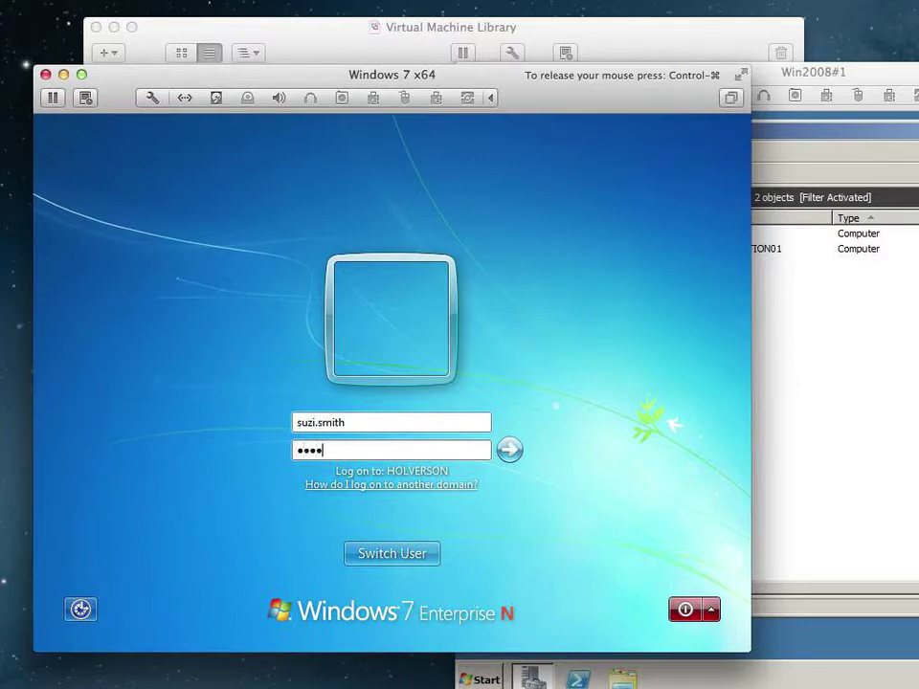
{"action": "key", "text": "Return"}
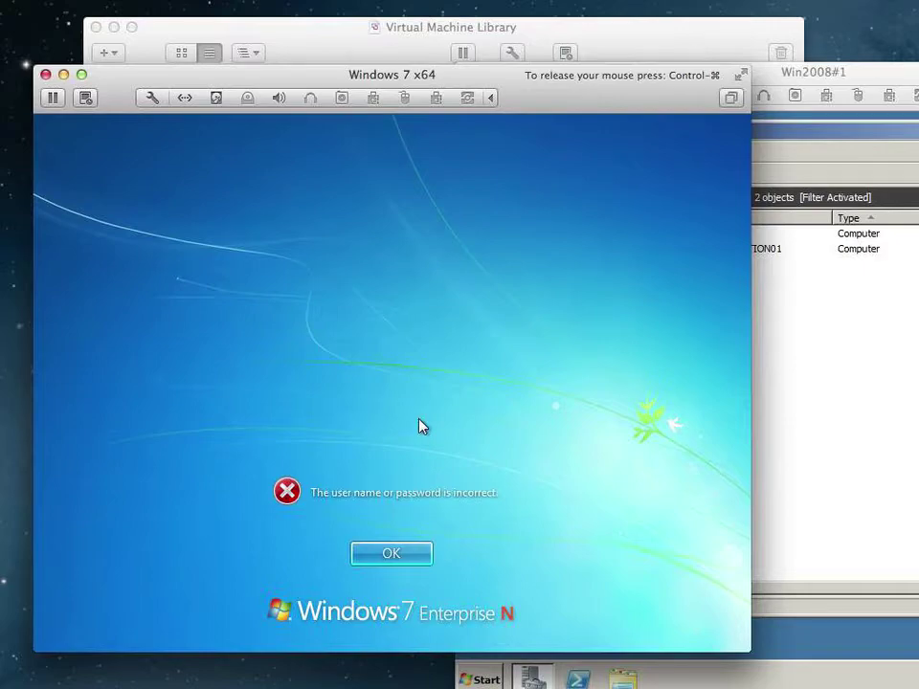
{"action": "left_click", "coordinate": [416, 549]}
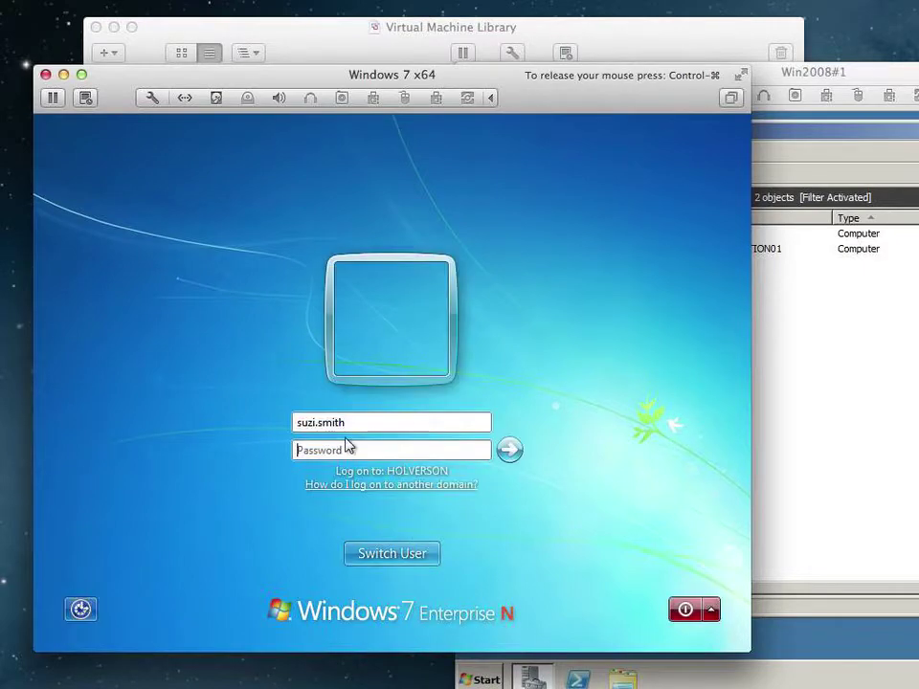
Step: Look up the domain user in Server Manager's FEN > Users container
{"action": "left_click", "coordinate": [814, 414]}
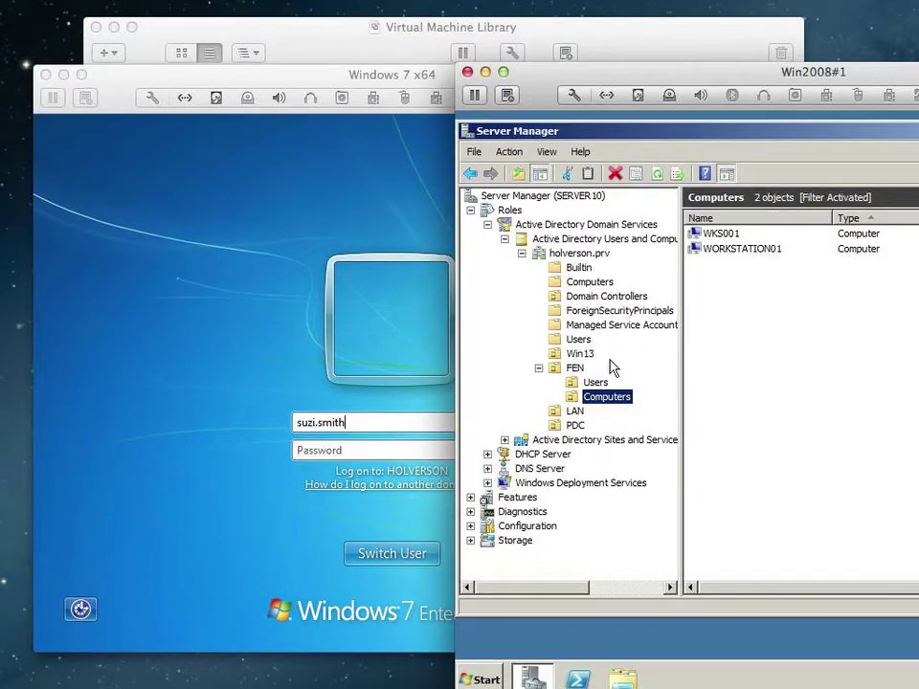
{"action": "left_click", "coordinate": [595, 384]}
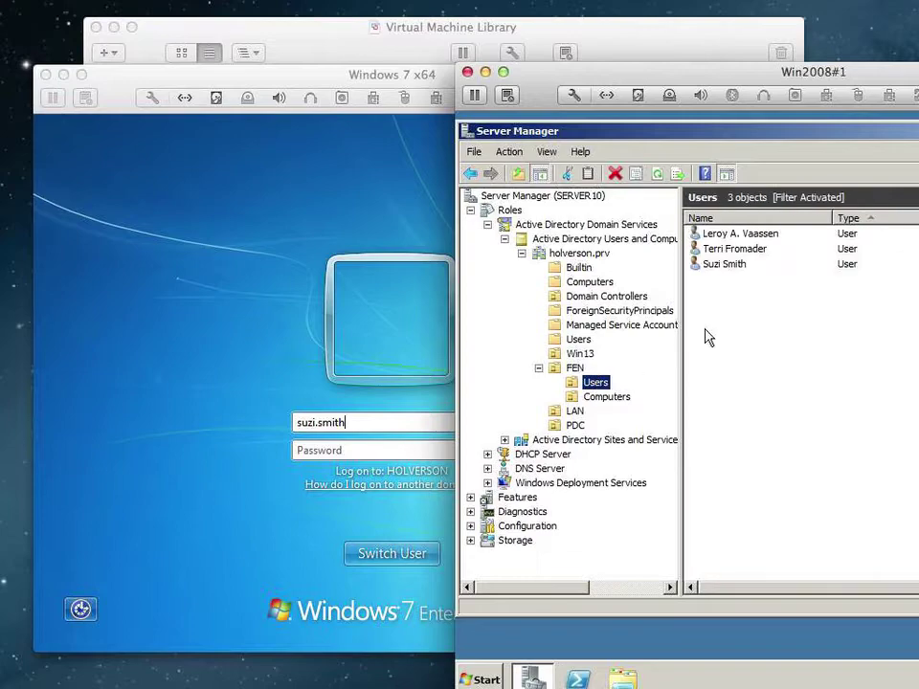
{"action": "left_click", "coordinate": [725, 265]}
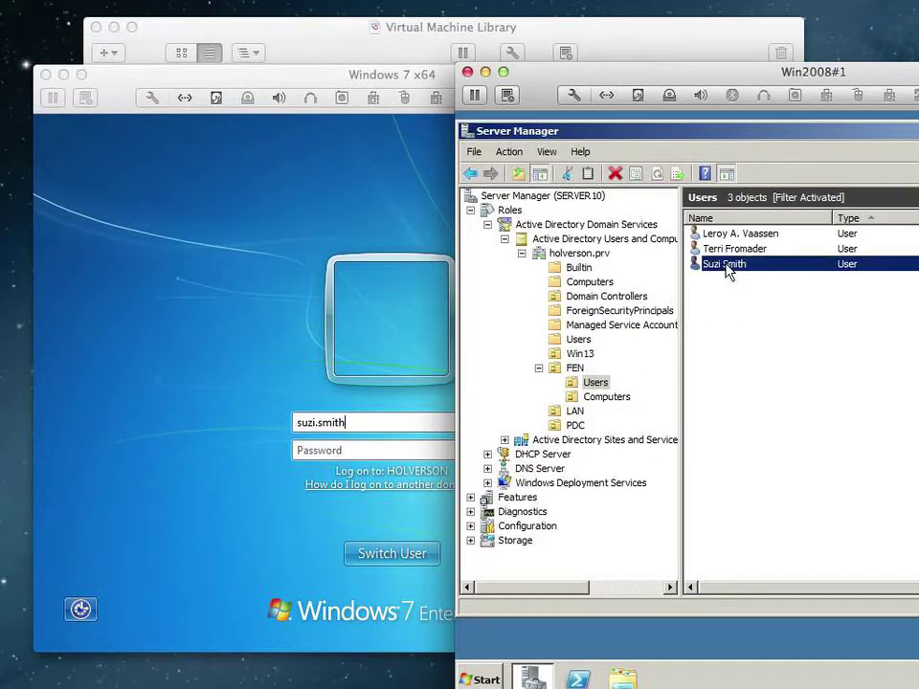
Step: Re-enter the domain user's password on the Windows 7 logon form and sign in
{"action": "left_click", "coordinate": [348, 448]}
{"action": "left_click", "coordinate": [449, 448]}
{"action": "type", "text": "•••••••••••"}
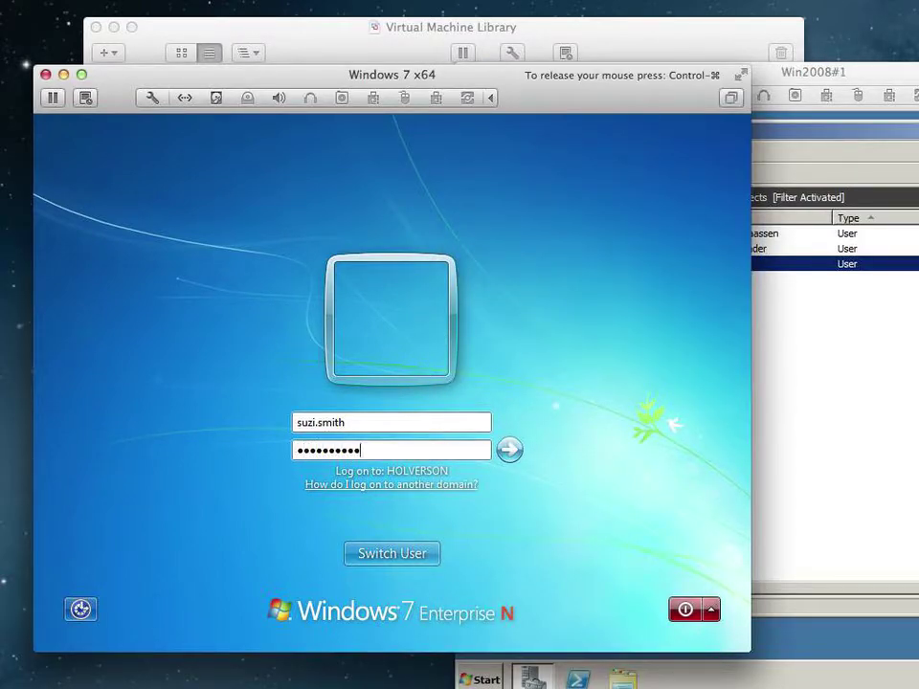
{"action": "key", "text": "Return"}
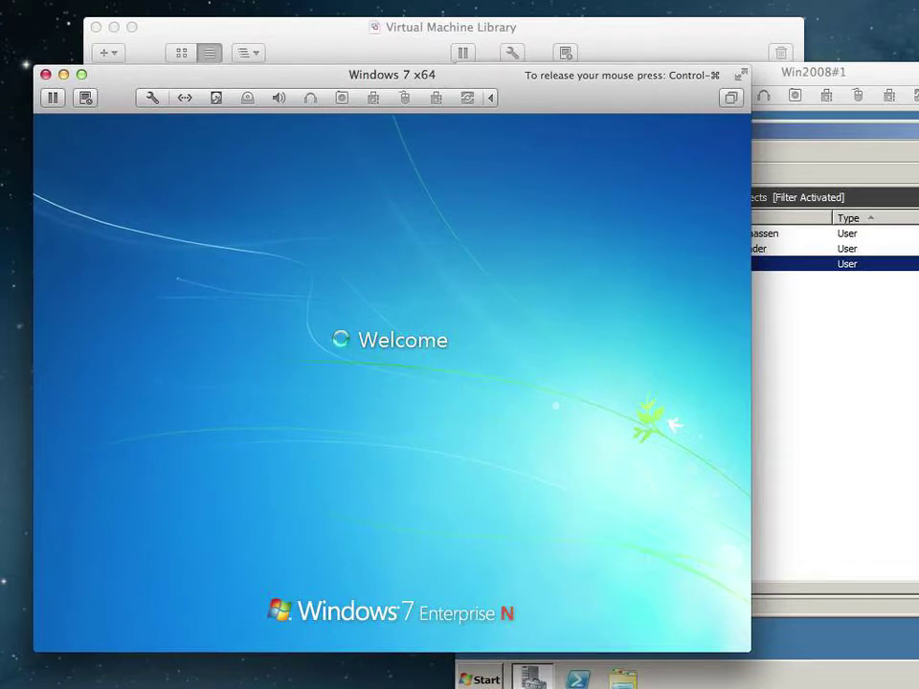
{"action": "key", "text": "ctrl+super"}
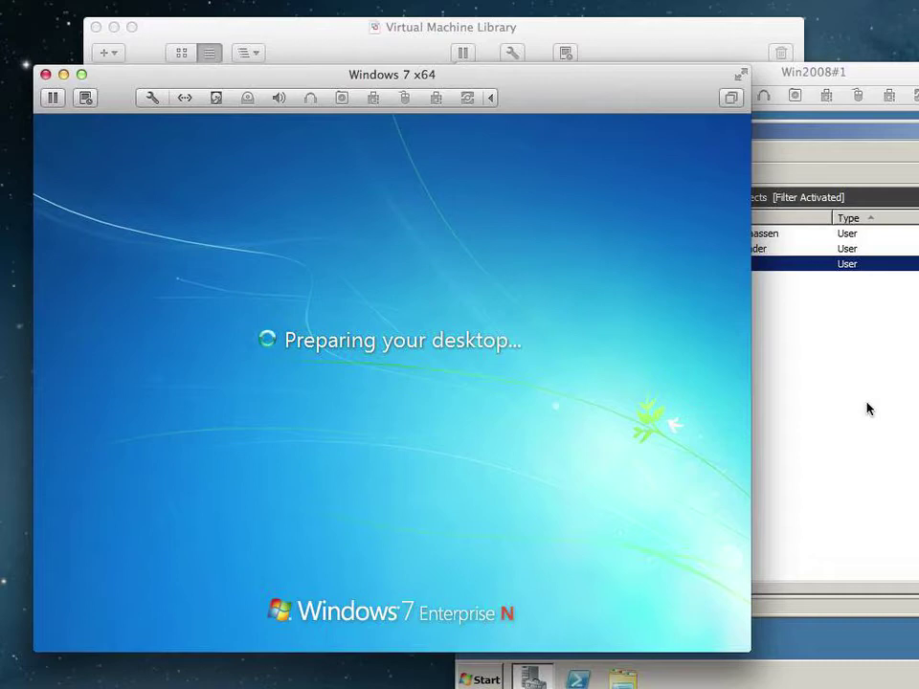
{"action": "left_click", "coordinate": [732, 378]}
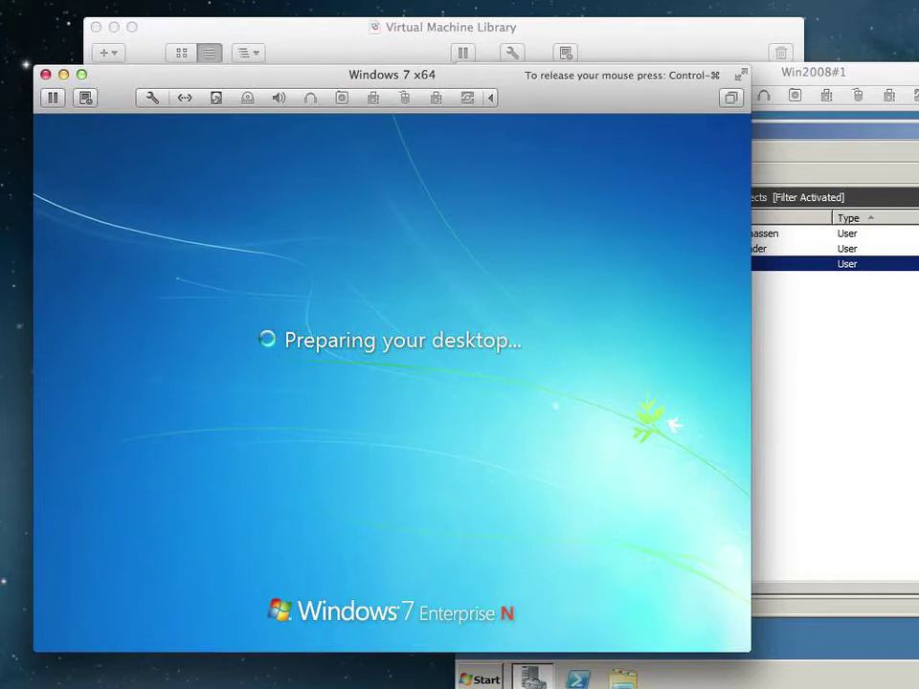
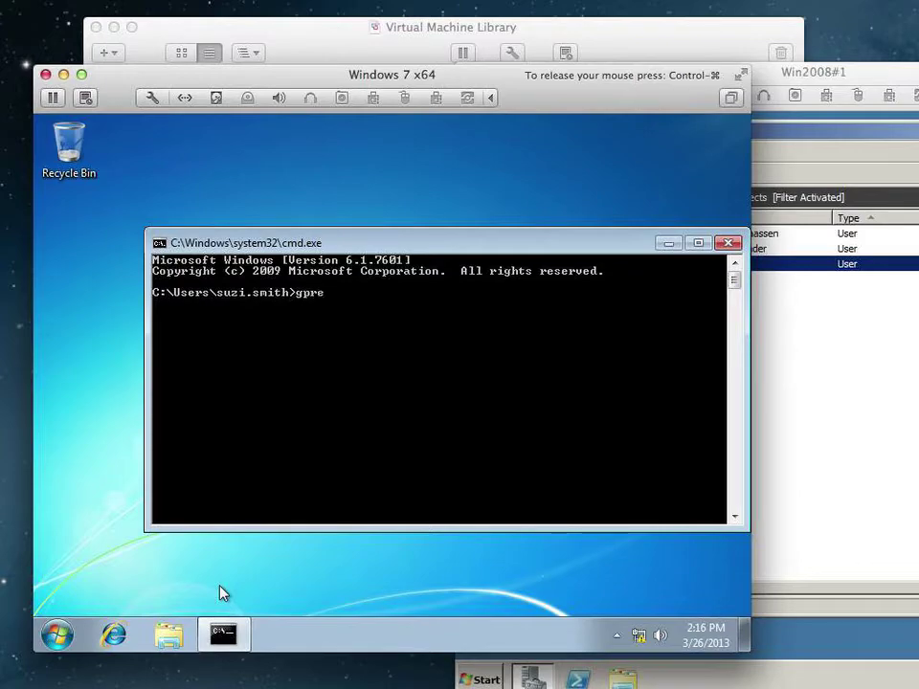
Step: Run gpresult /r and stretch the console window to full screen height
{"action": "key", "text": "Return"}
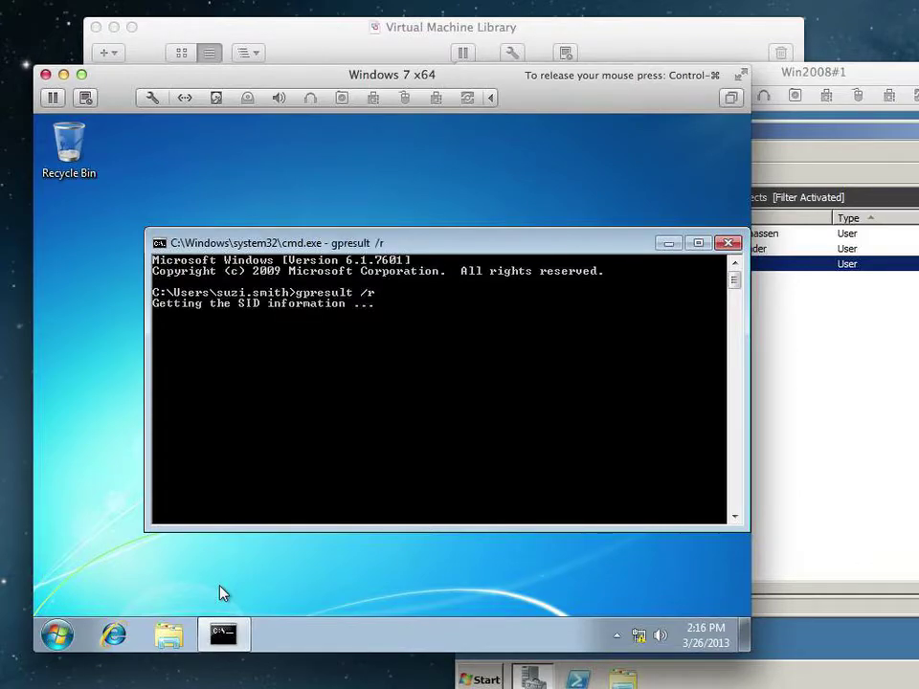
{"action": "left_click_drag", "start_coordinate": [282, 228], "coordinate": [279, 120]}
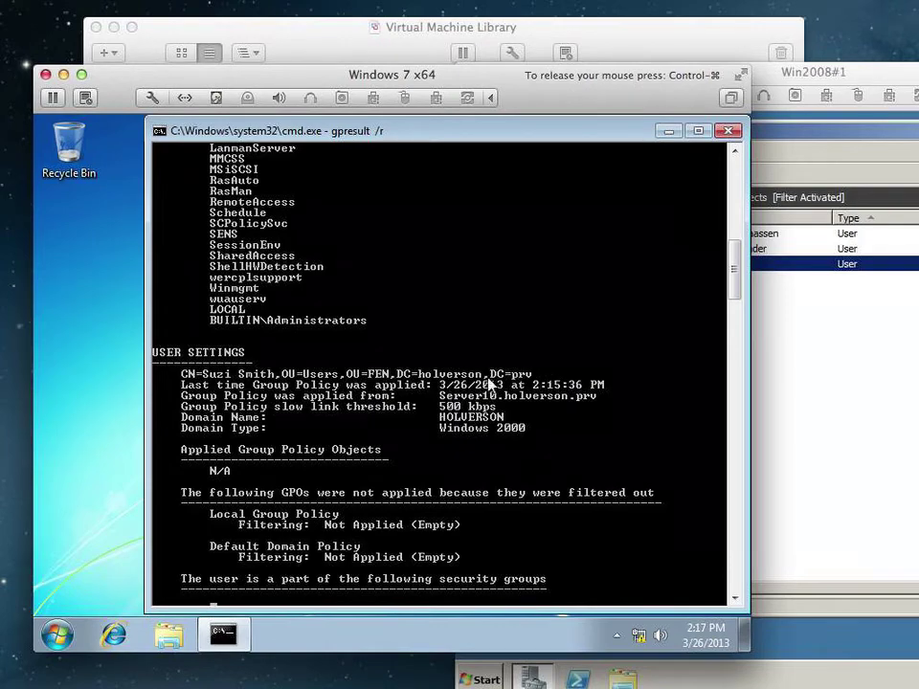
{"action": "scroll", "coordinate": [480, 373], "scroll_direction": "up", "scroll_amount": 4}
Step: In Mark mode, highlight the Member Workstation value and HOLVERSON, then clear the selection
{"action": "scroll", "coordinate": [479, 373], "scroll_direction": "down", "scroll_amount": 7}
{"action": "scroll", "coordinate": [483, 371], "scroll_direction": "up", "scroll_amount": 10}
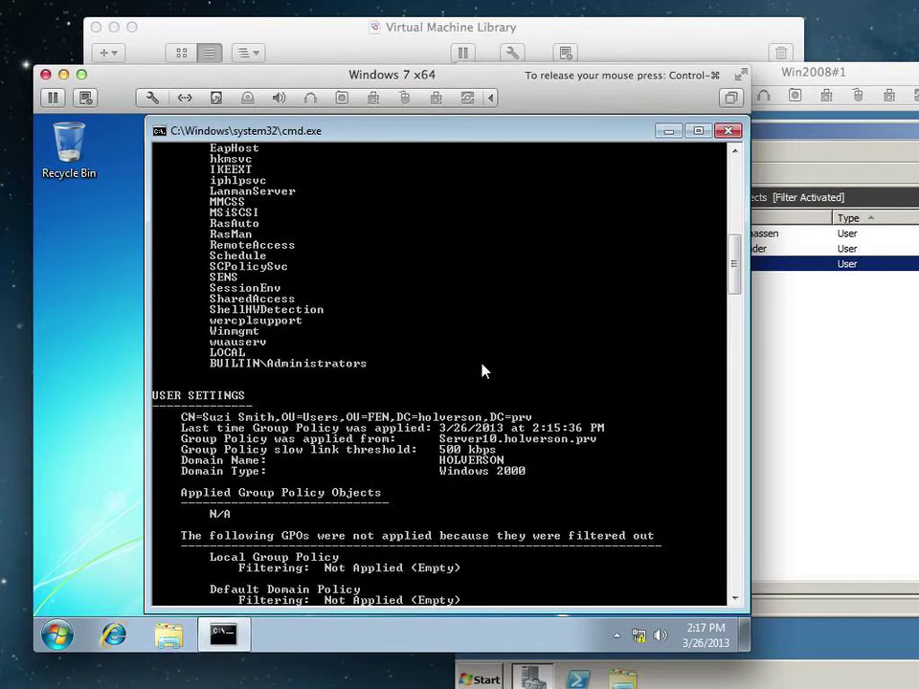
{"action": "scroll", "coordinate": [482, 370], "scroll_direction": "up", "scroll_amount": 10}
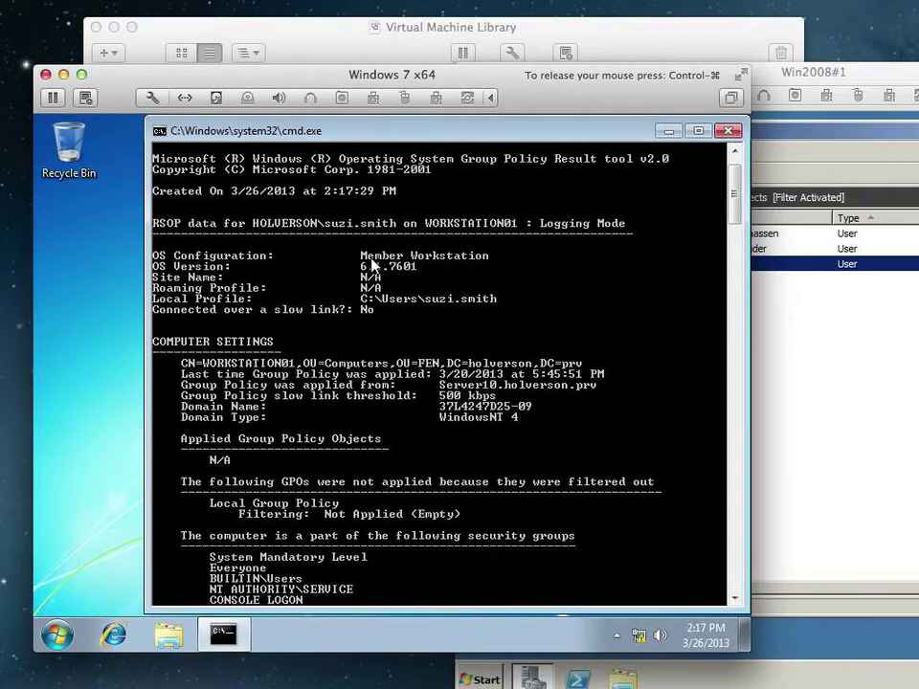
{"action": "right_click", "coordinate": [485, 254]}
{"action": "left_click", "coordinate": [507, 265]}
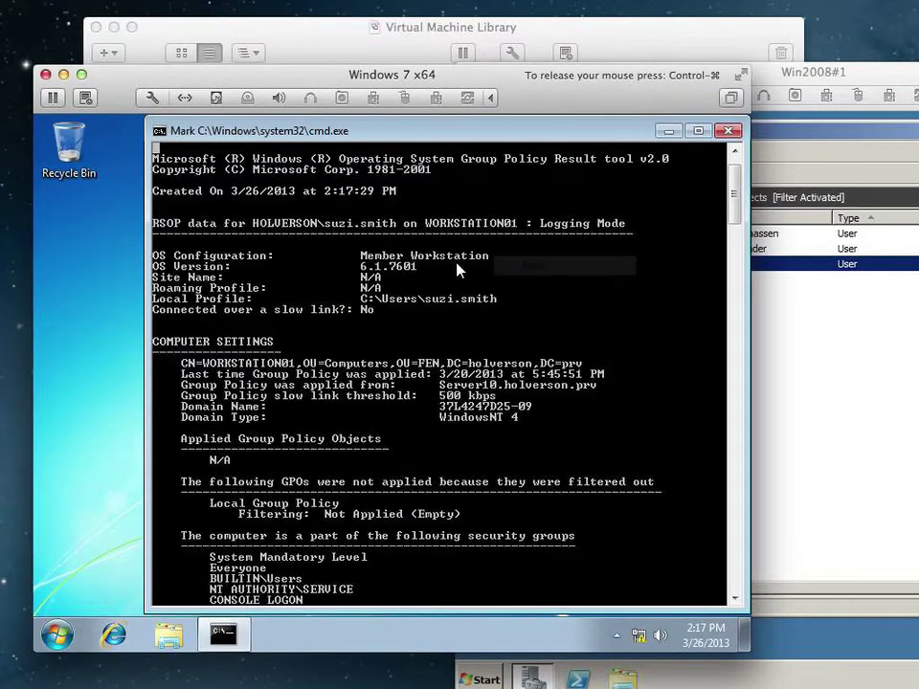
{"action": "left_click_drag", "start_coordinate": [487, 256], "coordinate": [325, 257]}
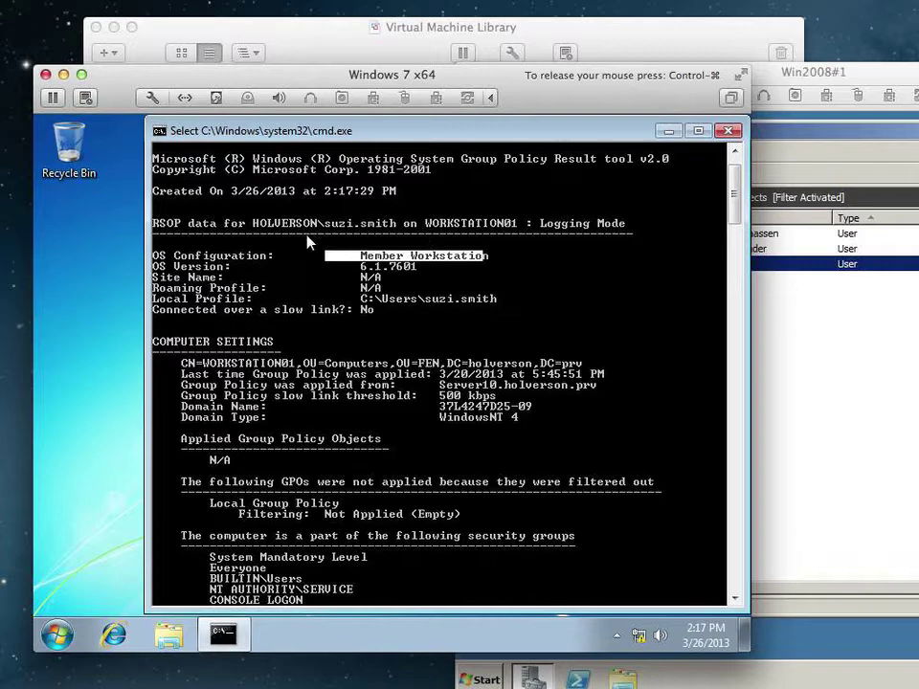
{"action": "left_click_drag", "start_coordinate": [391, 226], "coordinate": [254, 230]}
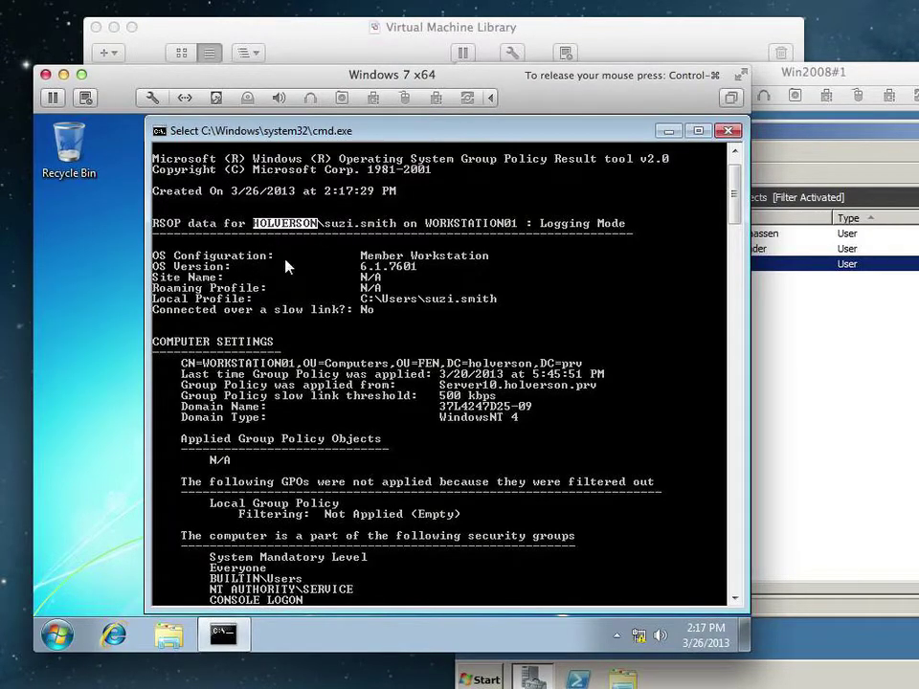
{"action": "left_click", "coordinate": [428, 300]}
Step: Highlight COMPUTER SETTINGS, then WORKSTATION01, Computers, holverson and prv in the computer's CN
{"action": "scroll", "coordinate": [544, 316], "scroll_direction": "down", "scroll_amount": 1}
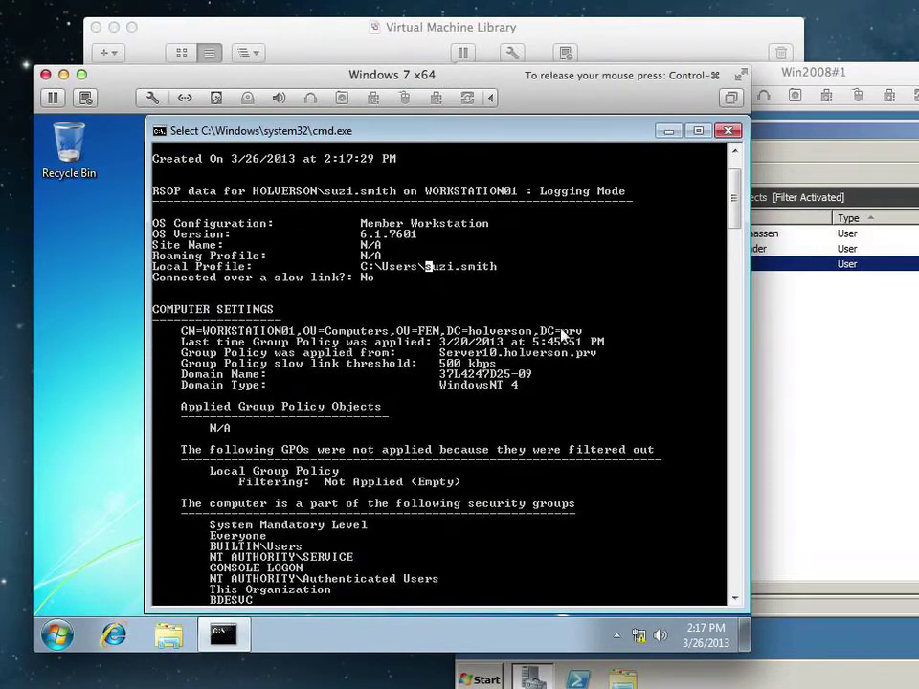
{"action": "left_click_drag", "start_coordinate": [153, 309], "coordinate": [294, 309]}
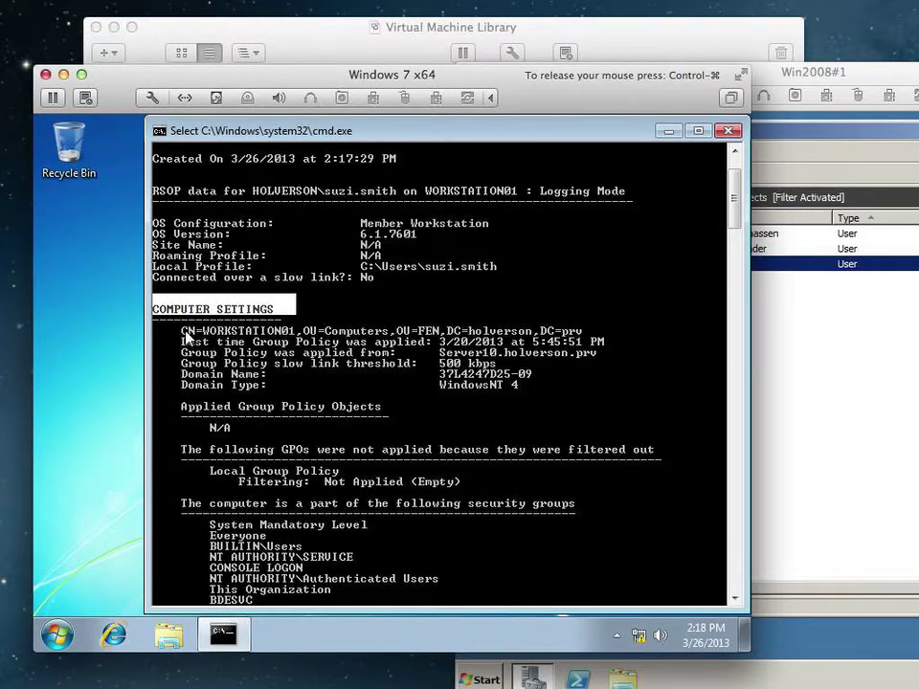
{"action": "left_click_drag", "start_coordinate": [183, 330], "coordinate": [272, 331]}
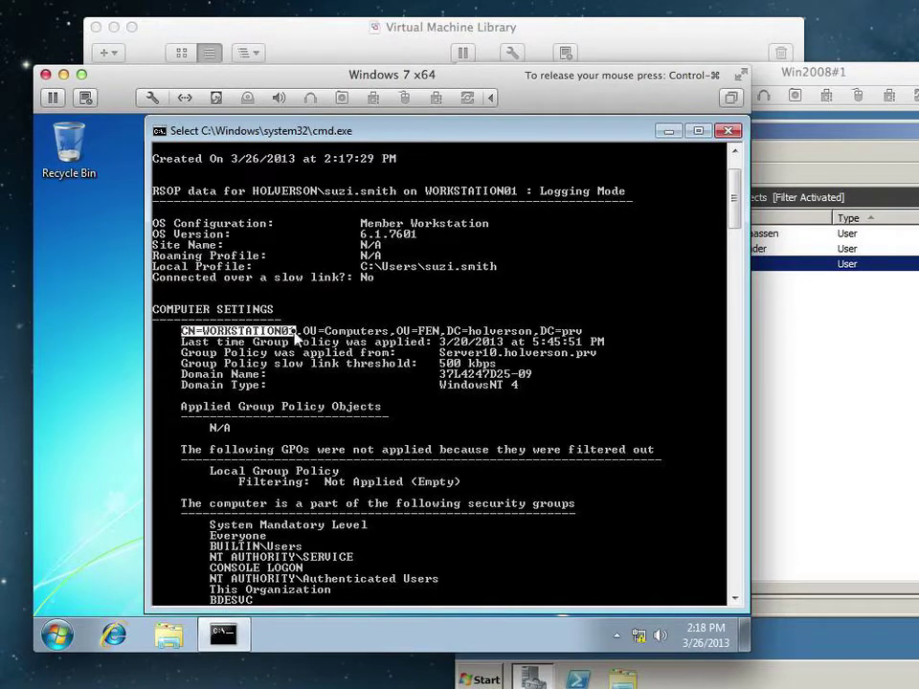
{"action": "left_click_drag", "start_coordinate": [298, 336], "coordinate": [394, 330]}
{"action": "left_click", "coordinate": [258, 321]}
{"action": "left_click_drag", "start_coordinate": [295, 333], "coordinate": [206, 337]}
{"action": "left_click_drag", "start_coordinate": [326, 333], "coordinate": [436, 335]}
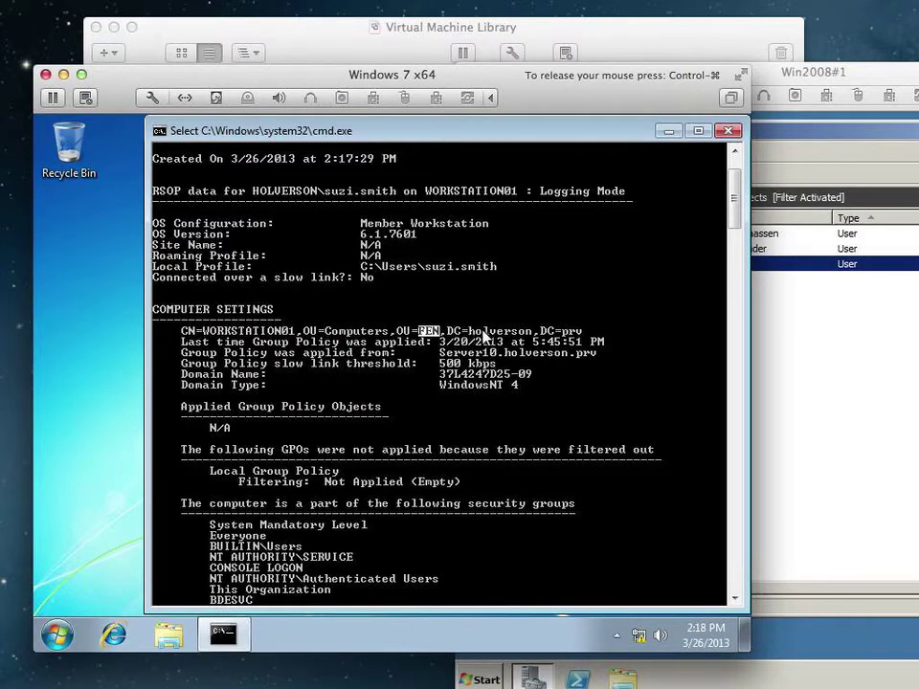
{"action": "left_click_drag", "start_coordinate": [469, 333], "coordinate": [527, 336]}
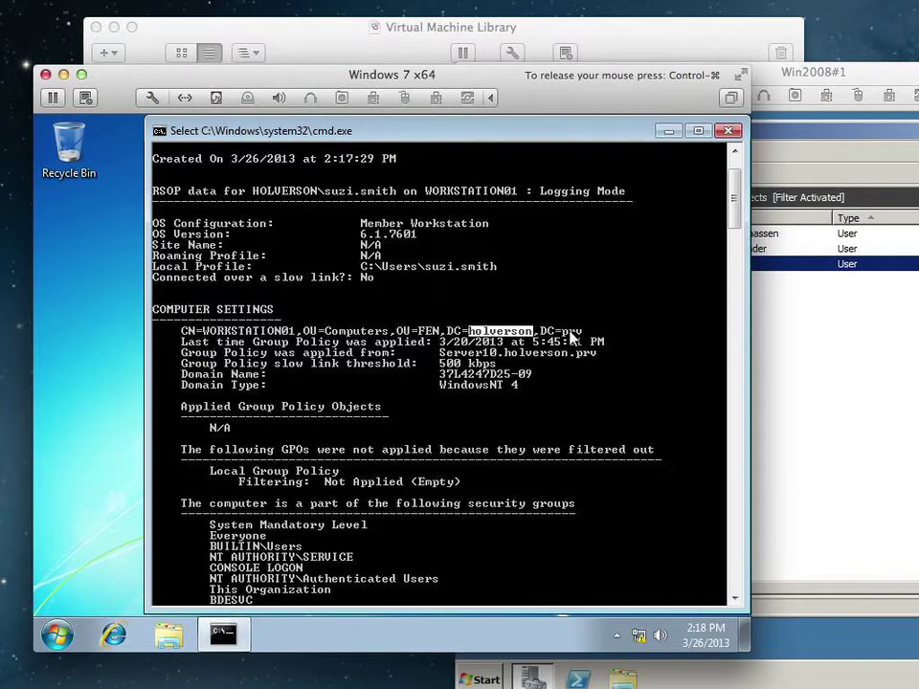
{"action": "left_click_drag", "start_coordinate": [564, 334], "coordinate": [580, 335]}
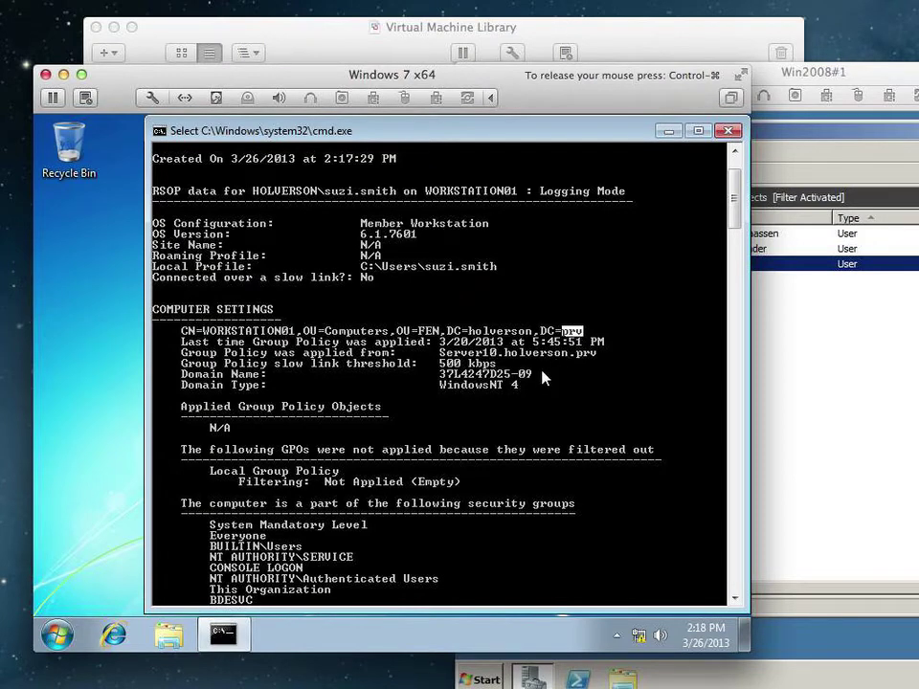
Step: Scroll down to the USER SETTINGS section and the user's security group list
{"action": "scroll", "coordinate": [541, 380], "scroll_direction": "down", "scroll_amount": 3}
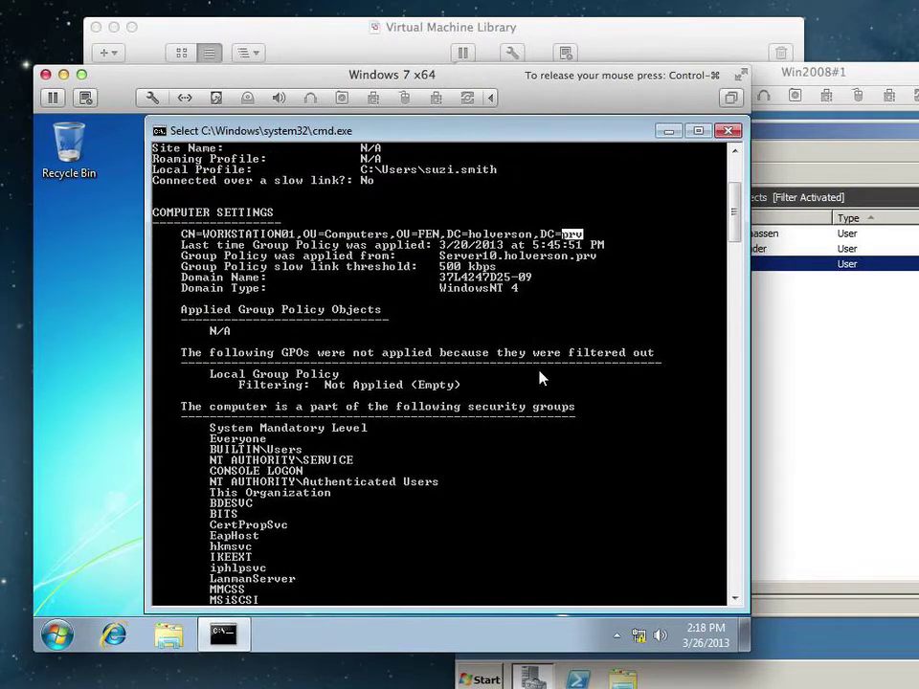
{"action": "scroll", "coordinate": [542, 380], "scroll_direction": "down", "scroll_amount": 1}
{"action": "scroll", "coordinate": [541, 385], "scroll_direction": "down", "scroll_amount": 1}
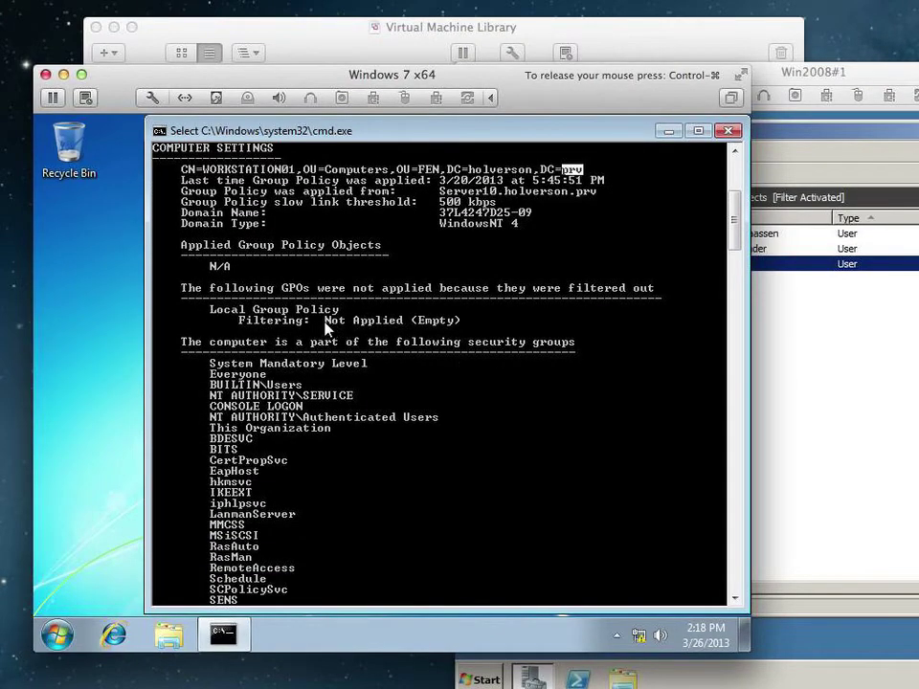
{"action": "scroll", "coordinate": [298, 330], "scroll_direction": "down", "scroll_amount": 3}
{"action": "scroll", "coordinate": [302, 333], "scroll_direction": "down", "scroll_amount": 4}
{"action": "scroll", "coordinate": [303, 337], "scroll_direction": "down", "scroll_amount": 1}
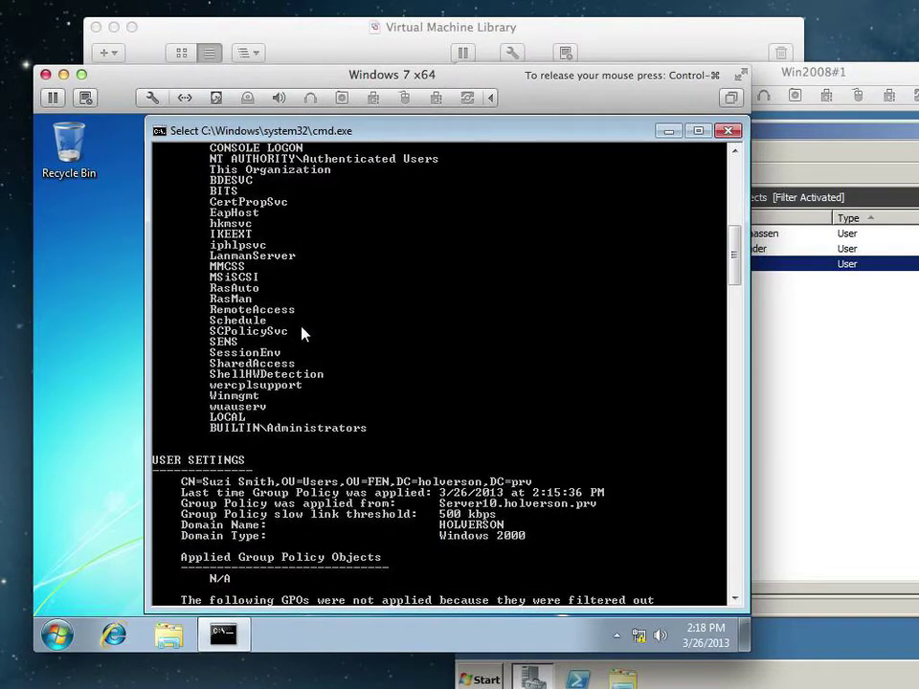
{"action": "scroll", "coordinate": [345, 332], "scroll_direction": "down", "scroll_amount": 3}
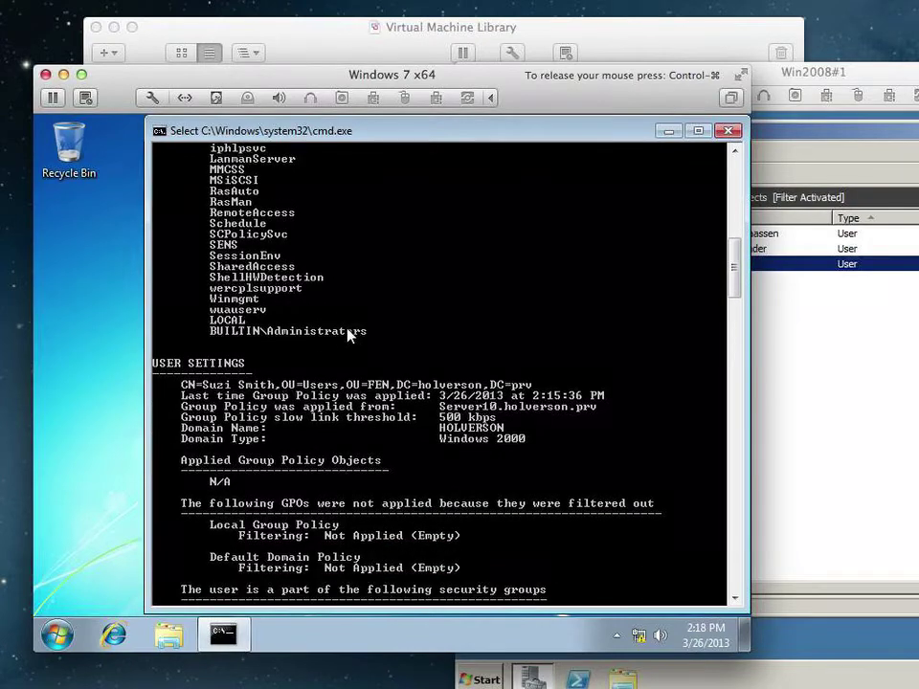
{"action": "scroll", "coordinate": [349, 333], "scroll_direction": "down", "scroll_amount": 6}
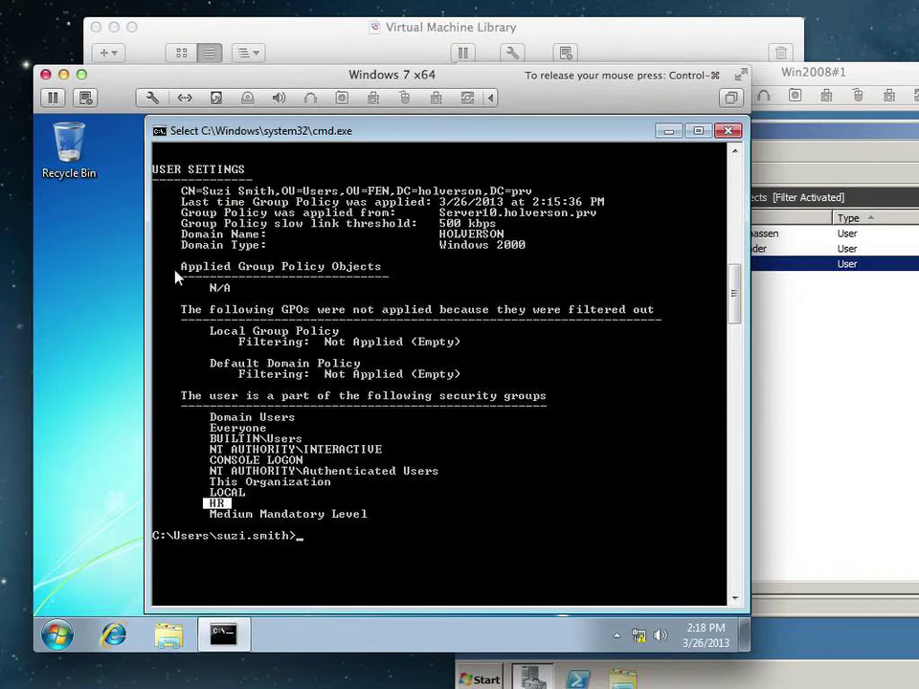
Step: Highlight Users and FEN in the user's distinguished name and the HR group, then clear it
{"action": "left_click_drag", "start_coordinate": [152, 169], "coordinate": [332, 196]}
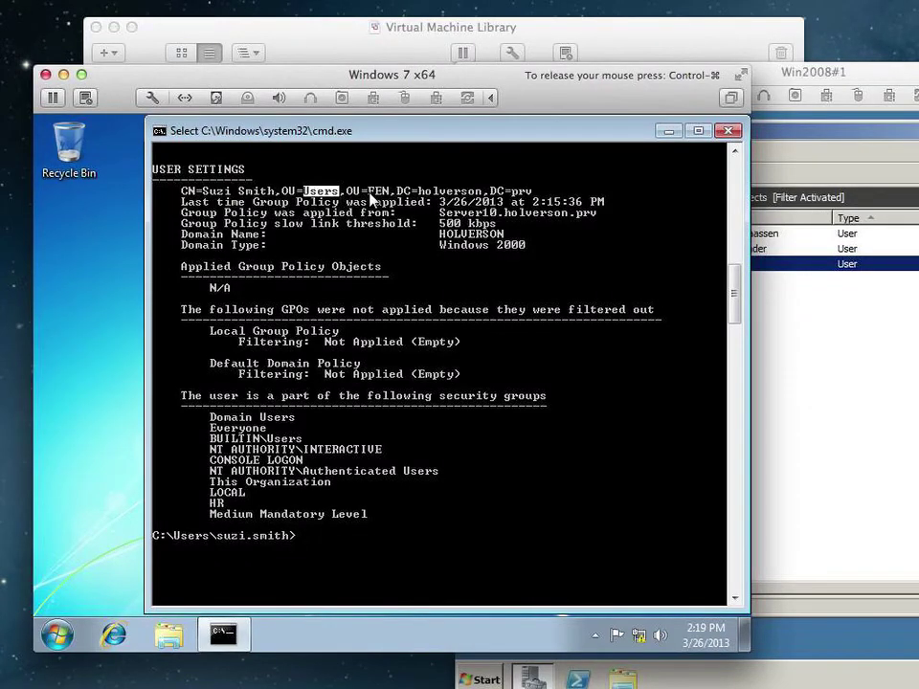
{"action": "left_click_drag", "start_coordinate": [368, 192], "coordinate": [389, 198]}
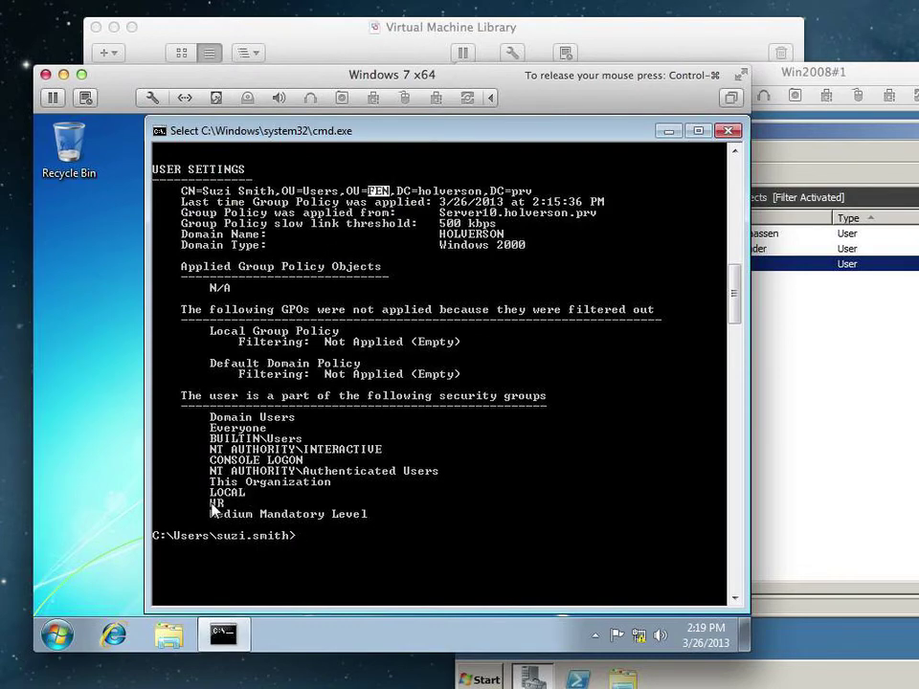
{"action": "left_click_drag", "start_coordinate": [211, 499], "coordinate": [226, 509]}
{"action": "left_click", "coordinate": [355, 508]}
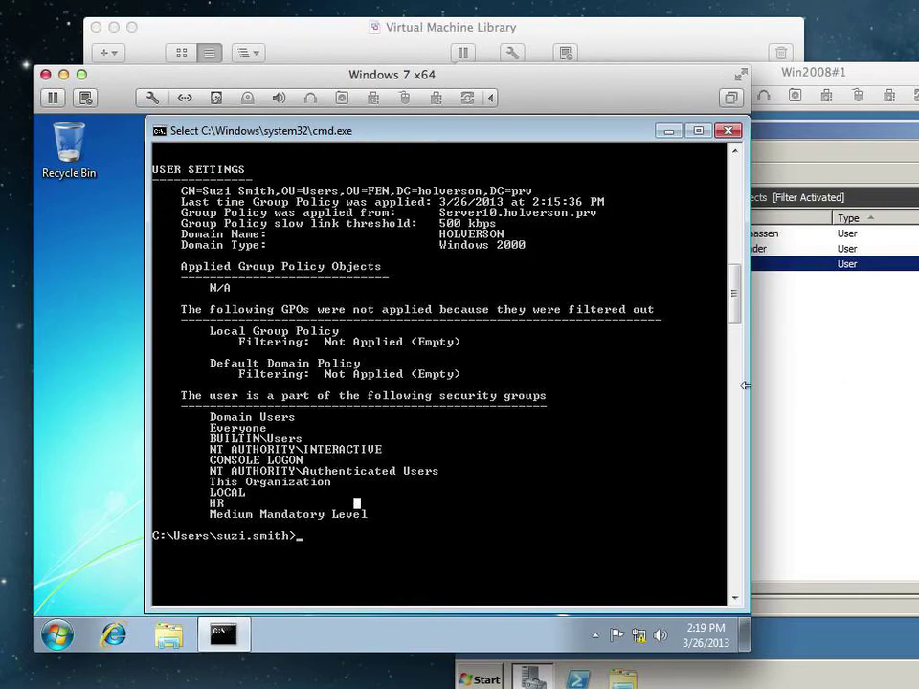